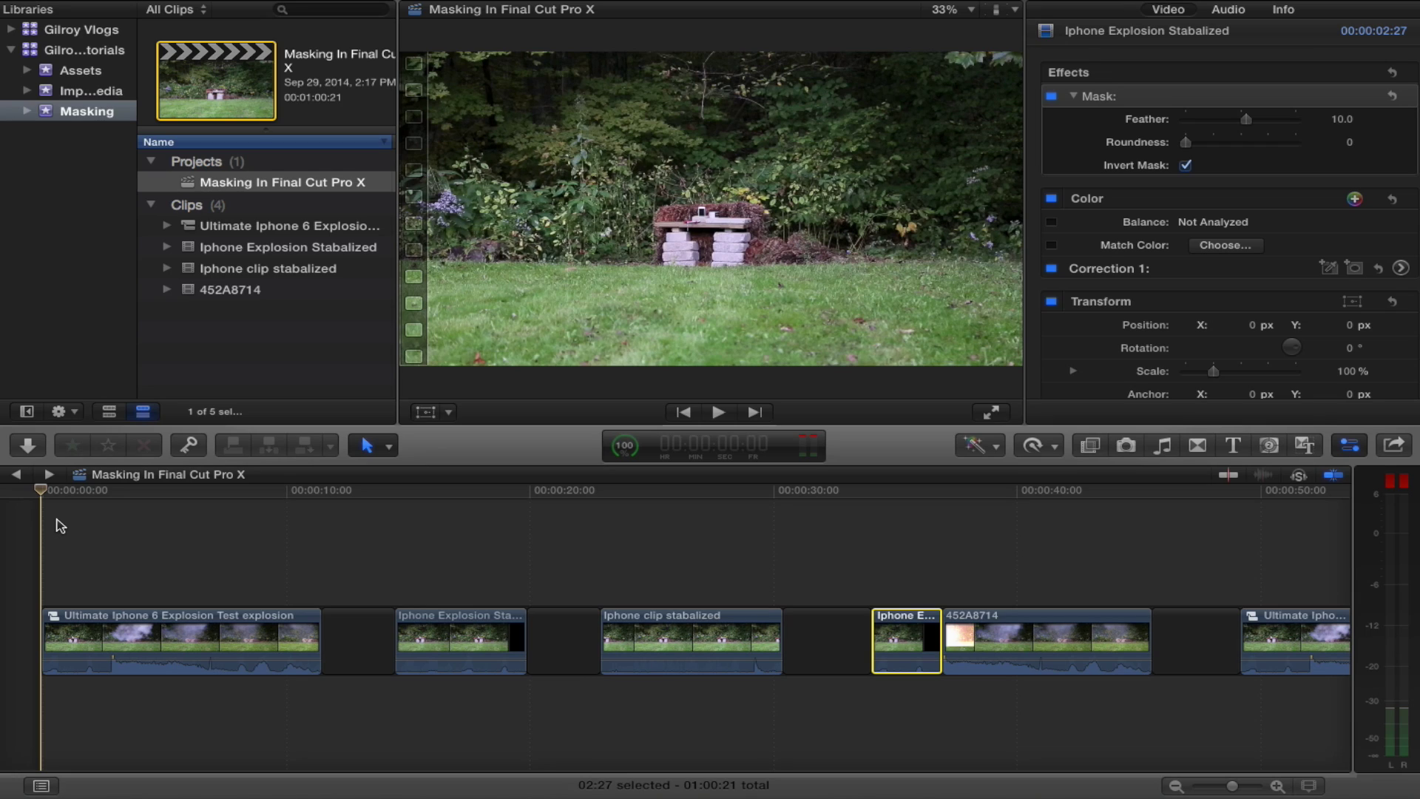
Play and stop the opening explosion clip, then move the playhead to about 00:00:15.
key(space)
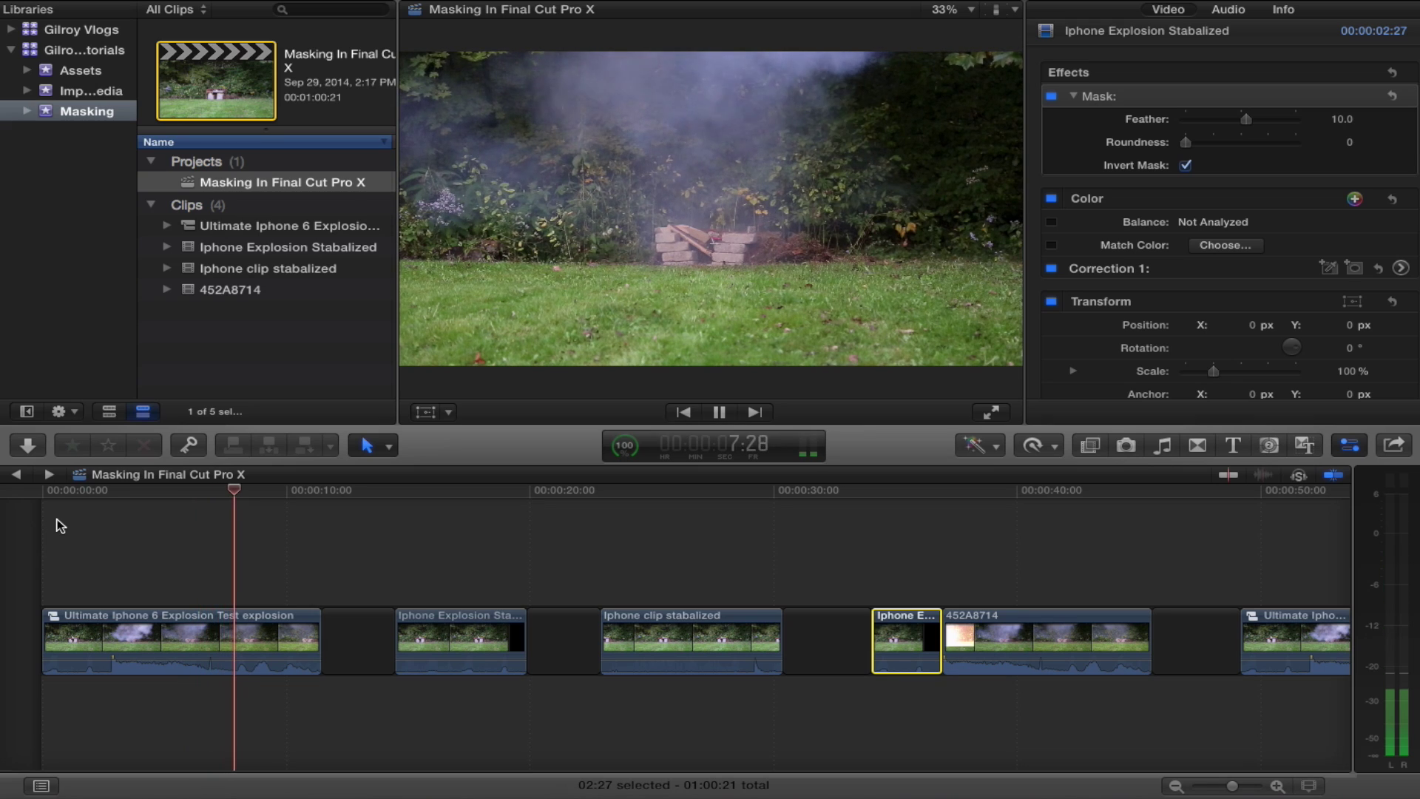
key(space)
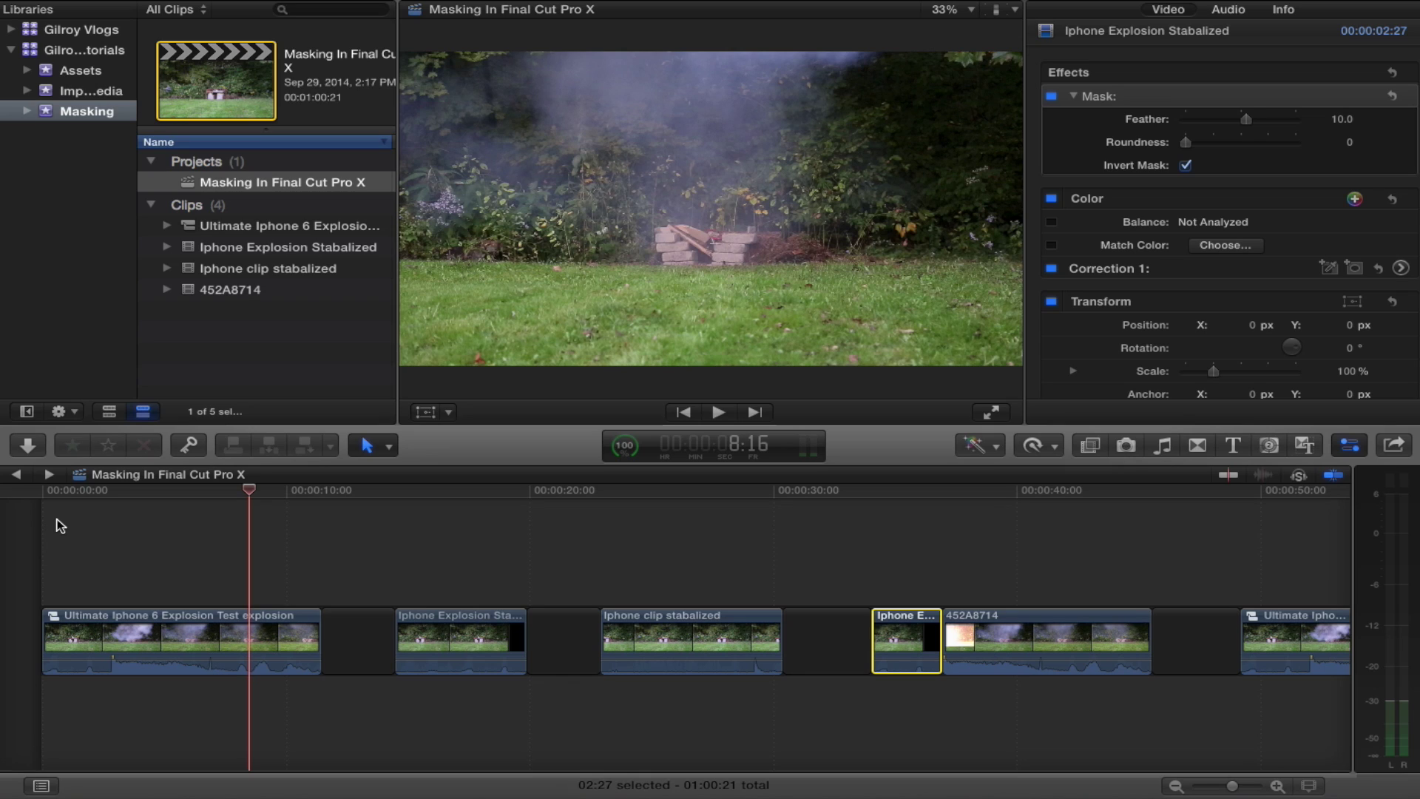
click(251, 492)
drag(253, 494, 430, 489)
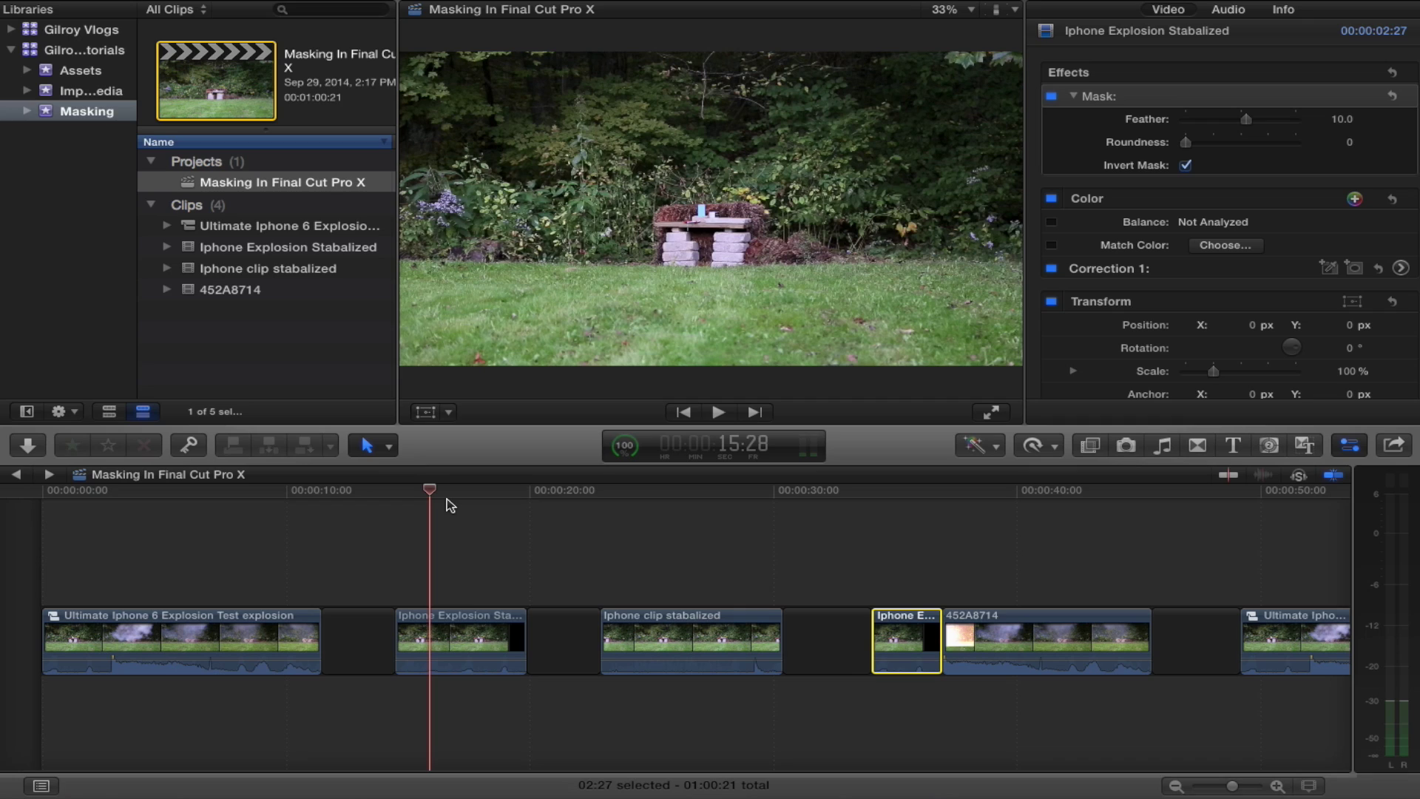
click(622, 506)
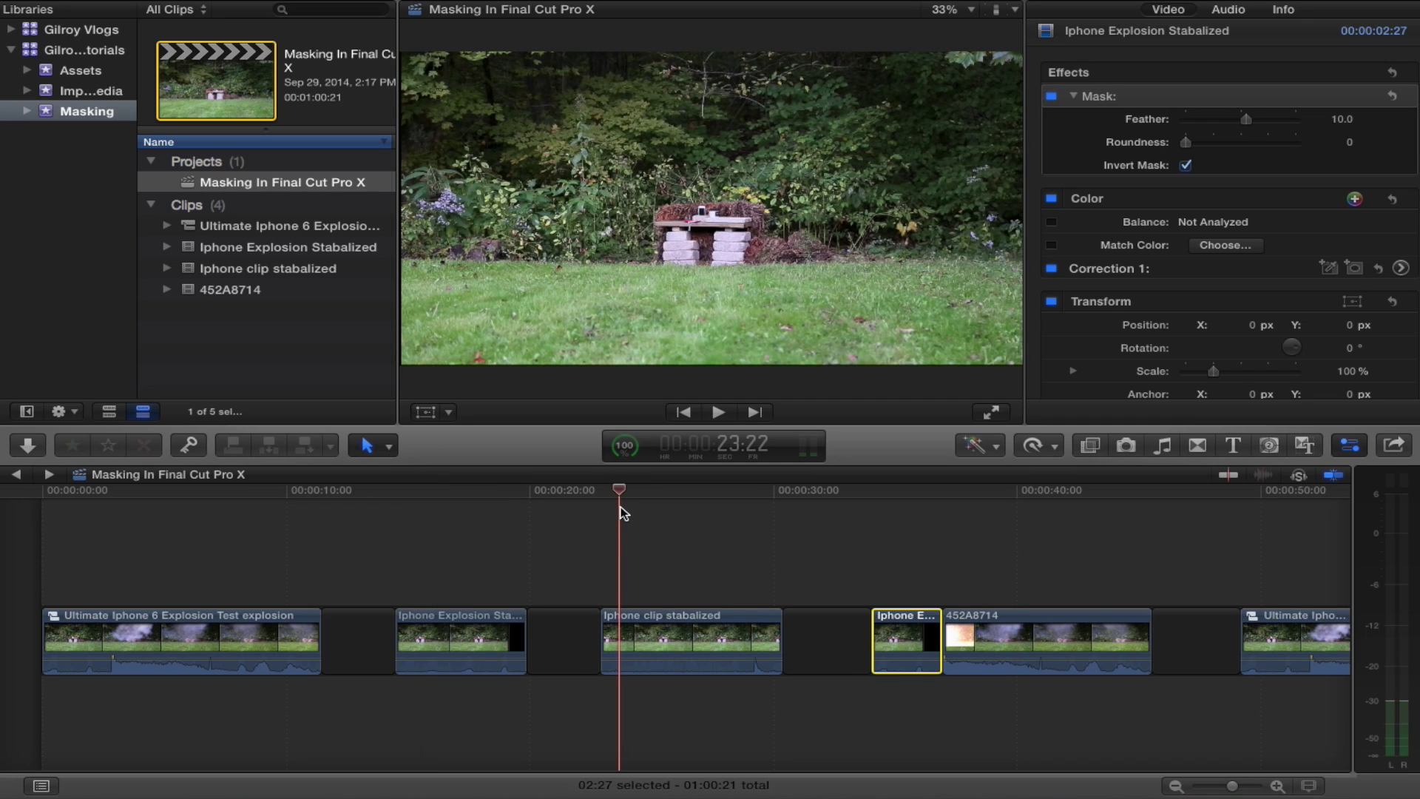
key(space)
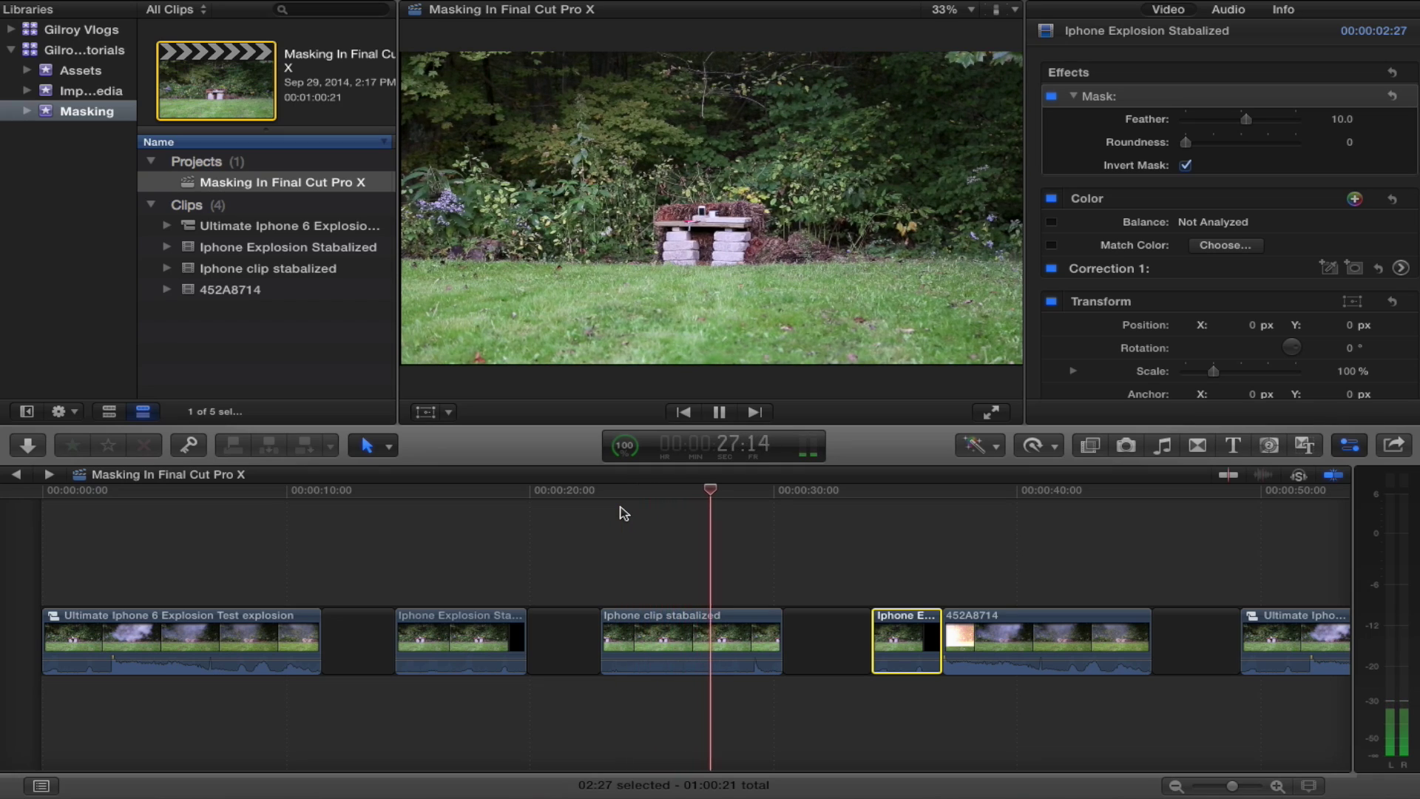
click(774, 489)
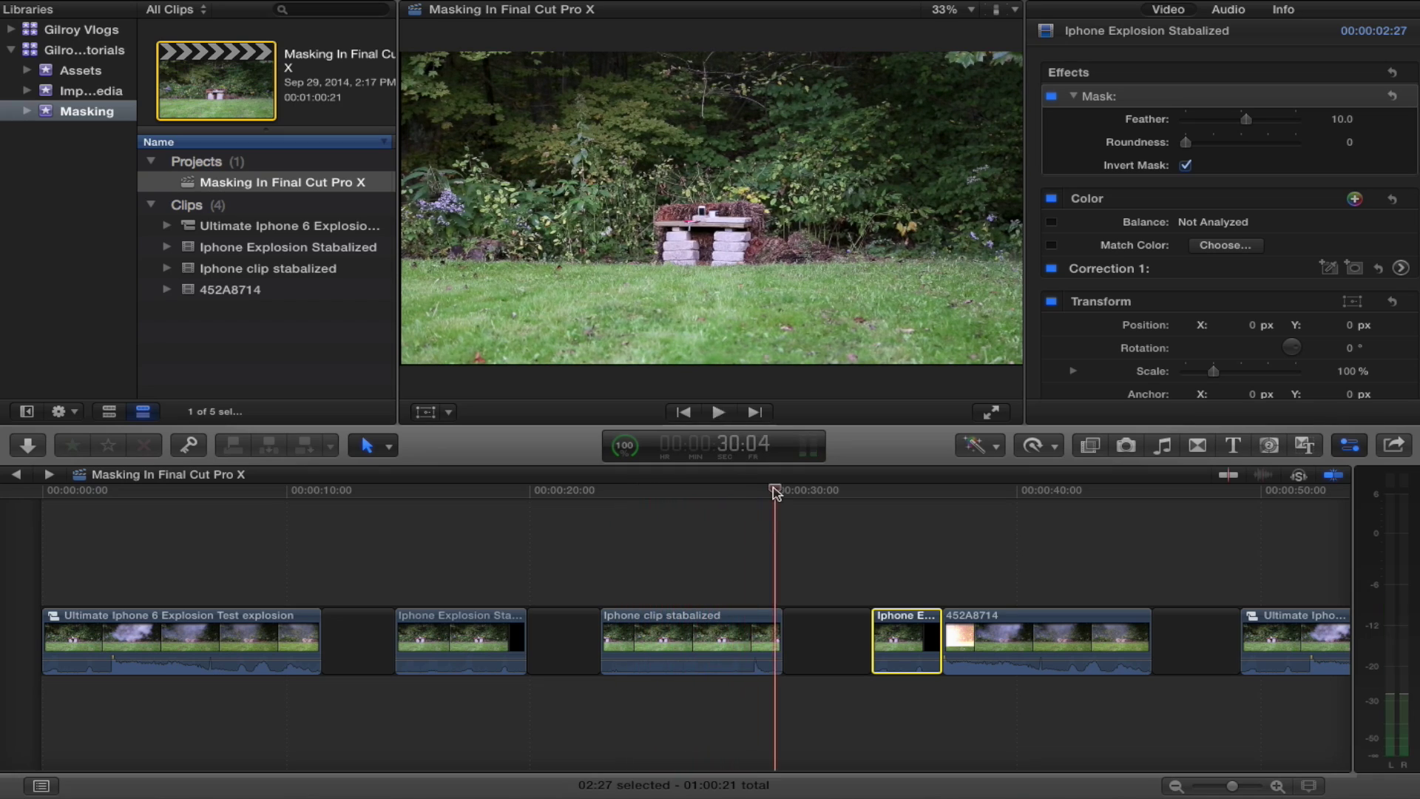
drag(774, 489, 406, 512)
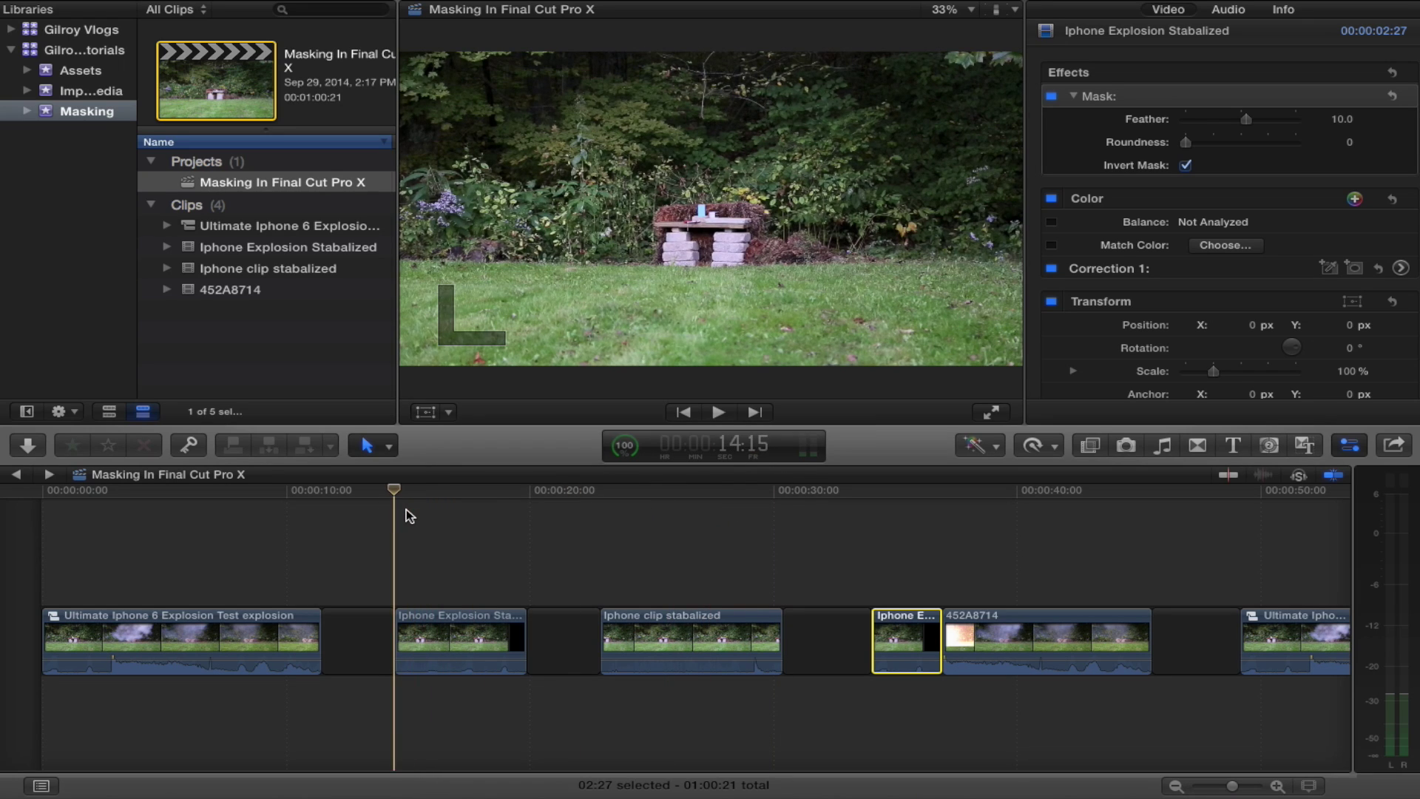
key(space)
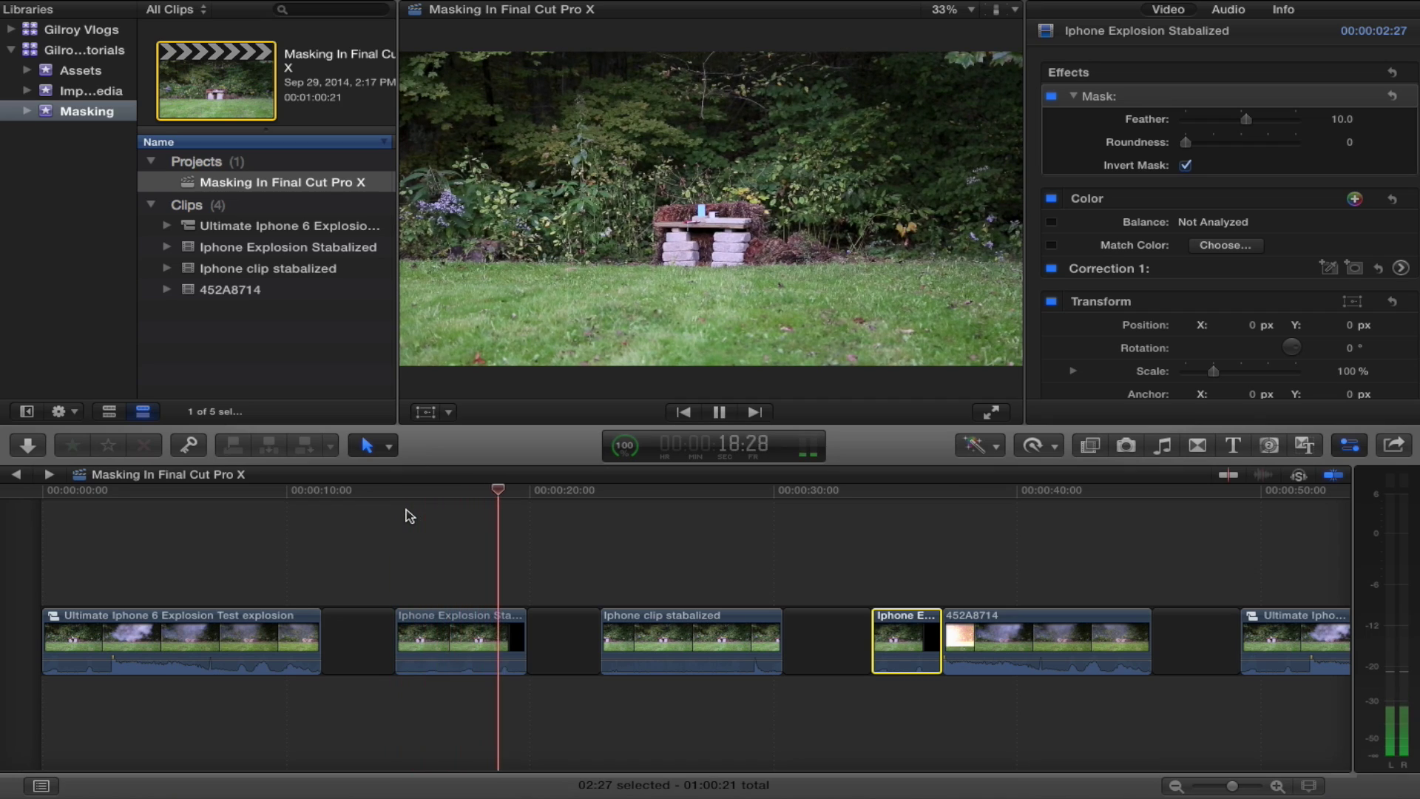
key(space)
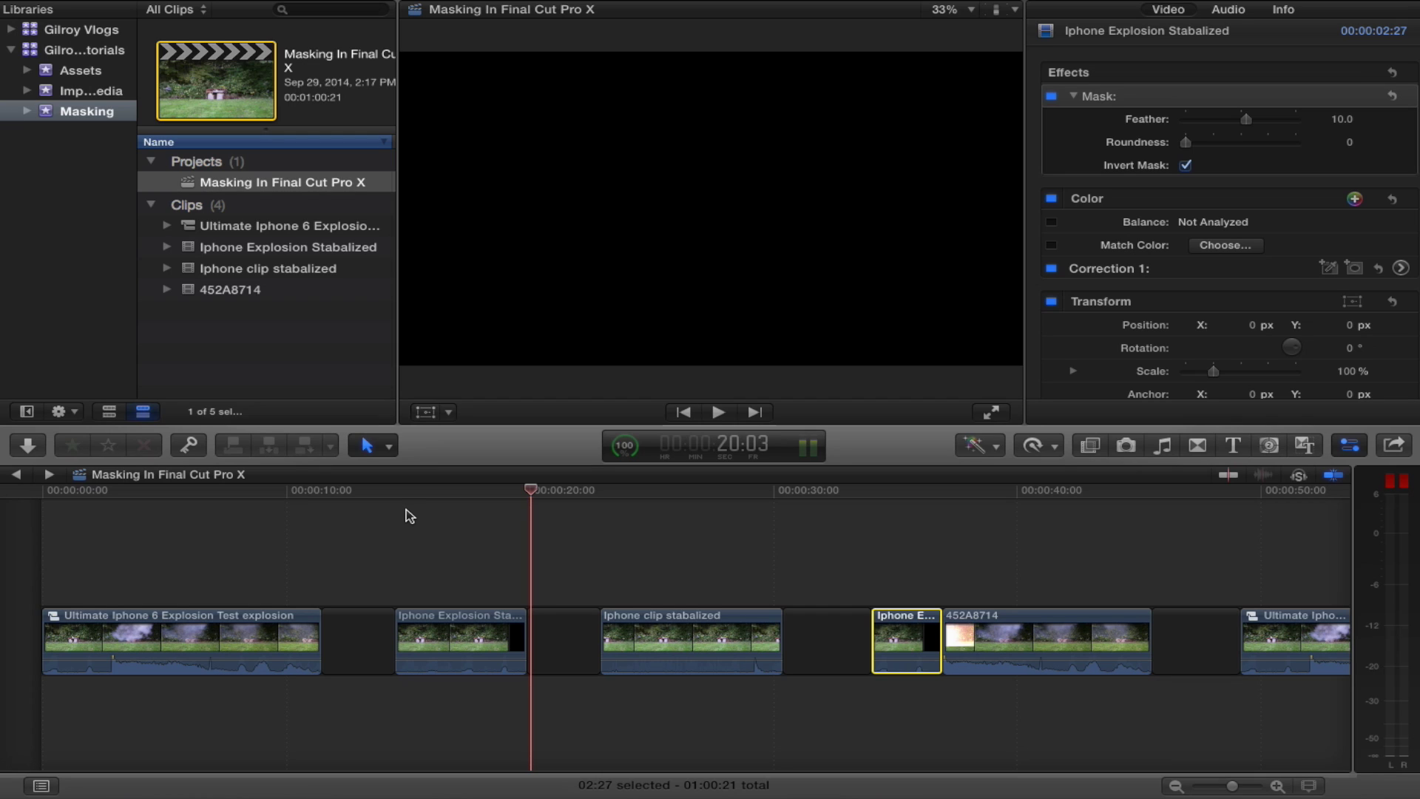
Zoom the viewer to 200% on the mask's black patch, then view the explosion frame at 36 seconds.
drag(531, 491, 945, 534)
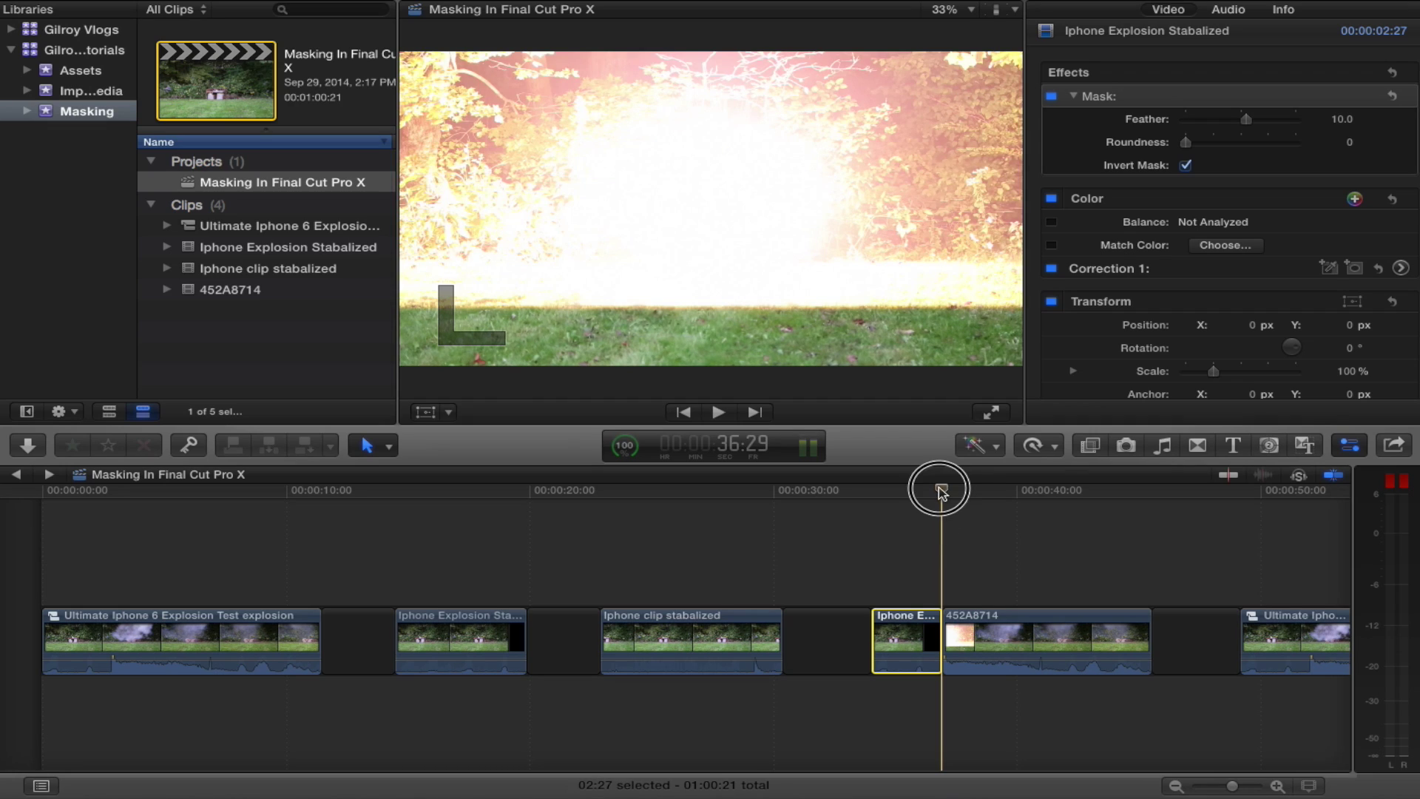
drag(938, 487, 897, 497)
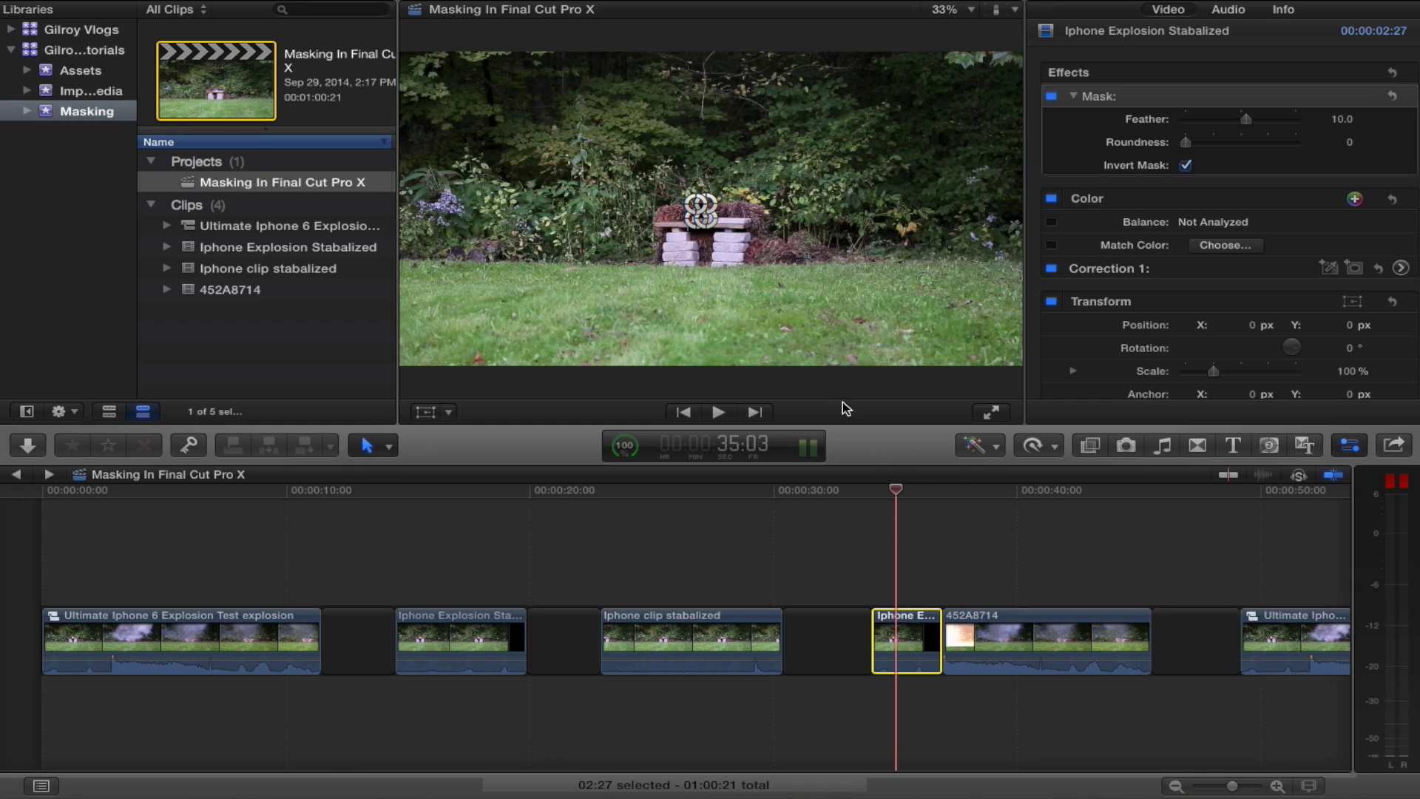
click(723, 235)
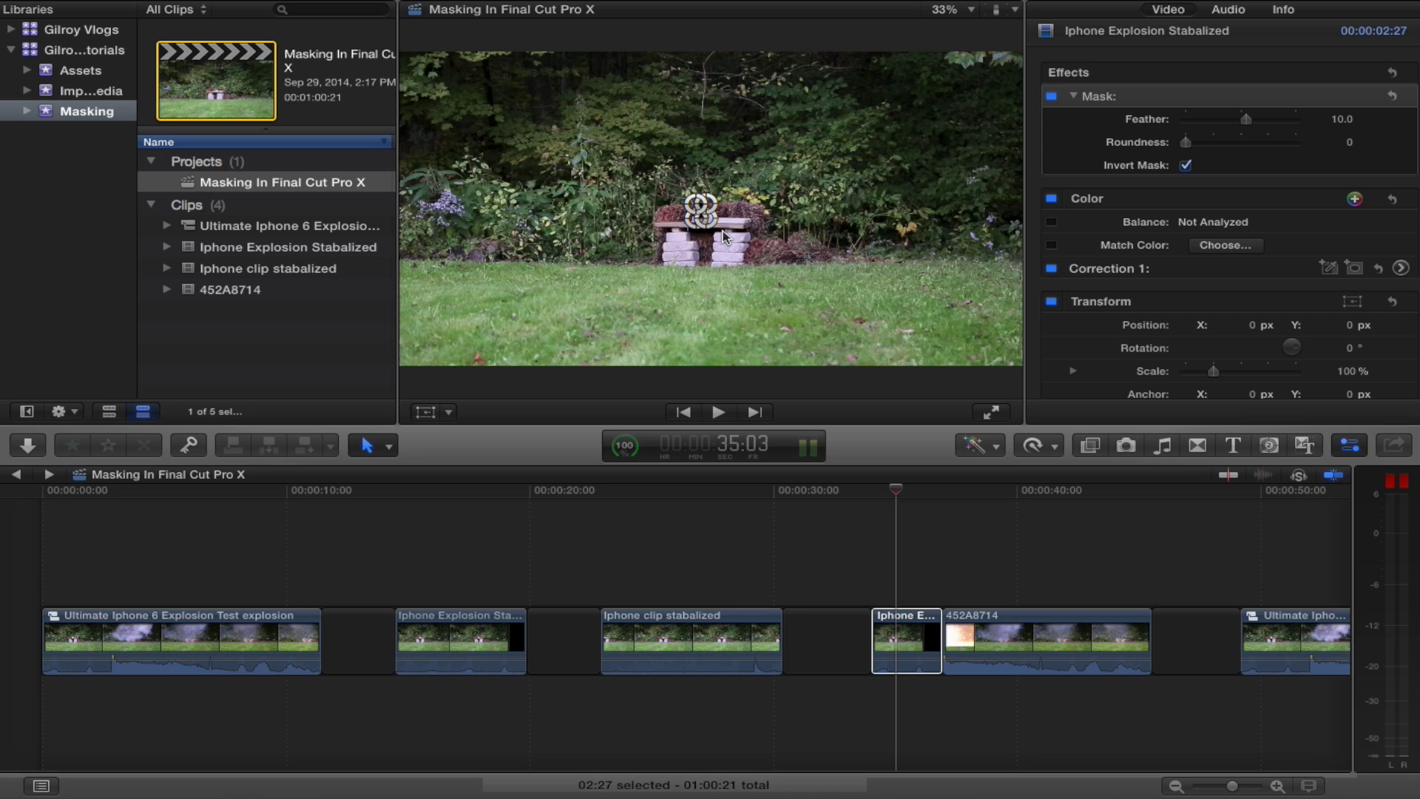
key(super+equal)
key(super+equal)
key(super+equal)
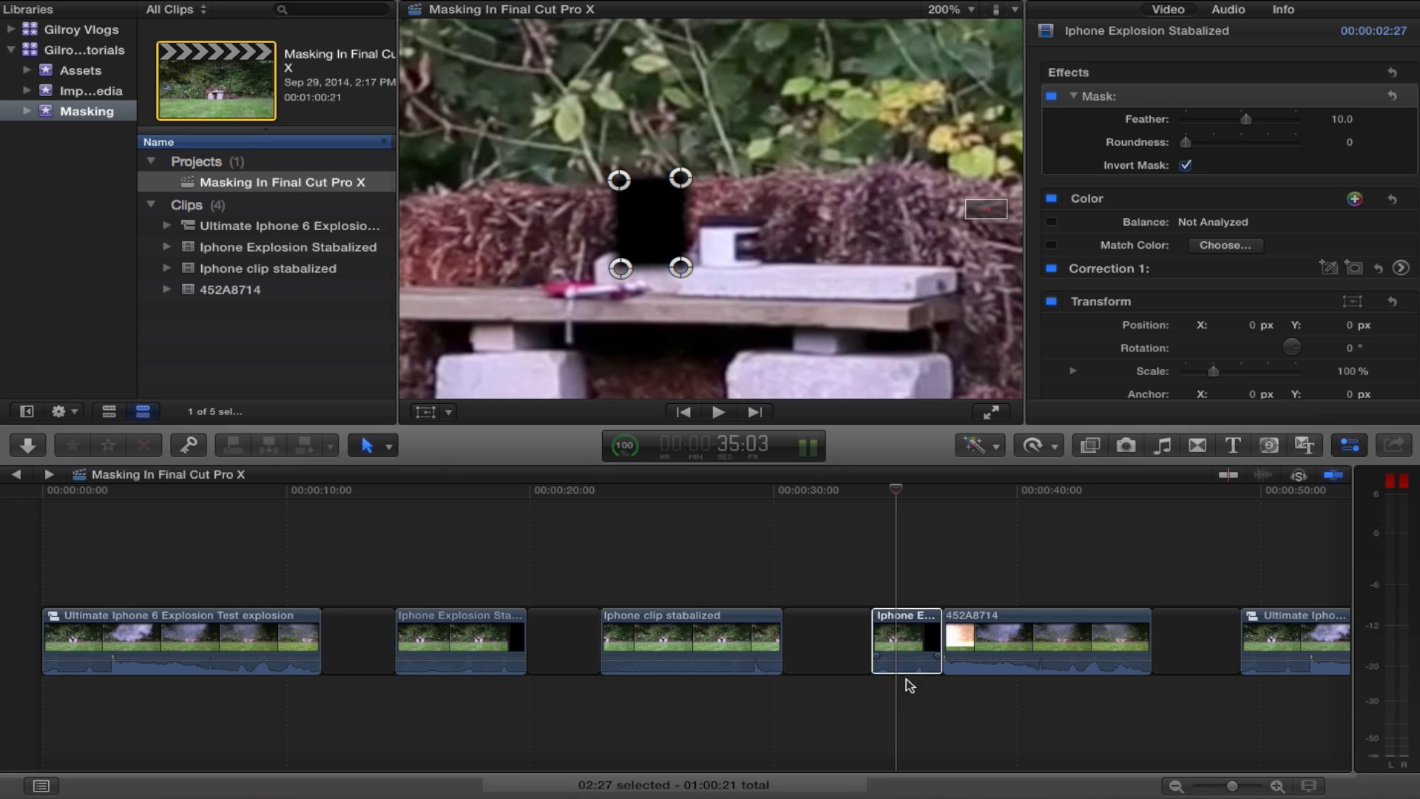
drag(898, 487, 935, 490)
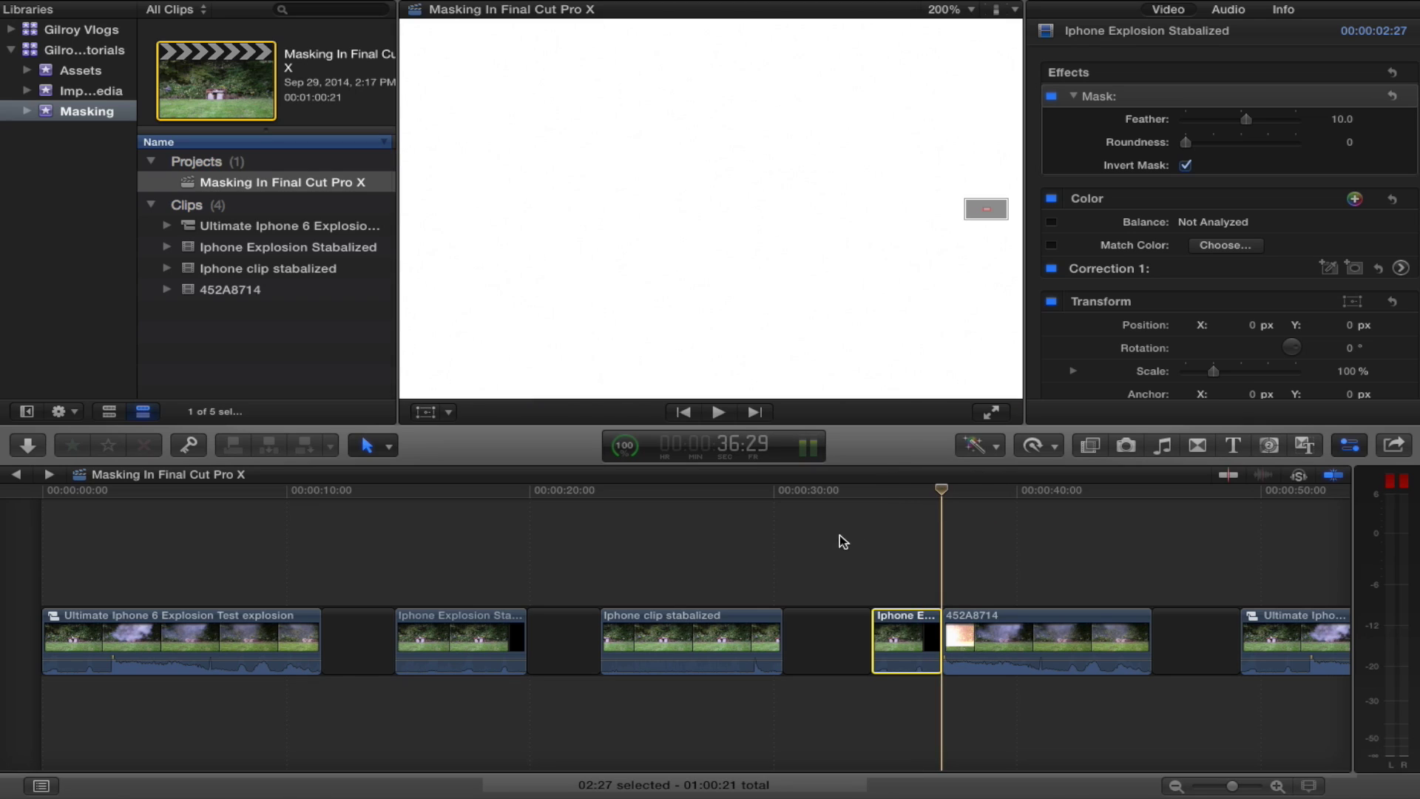
click(206, 640)
double_click(206, 640)
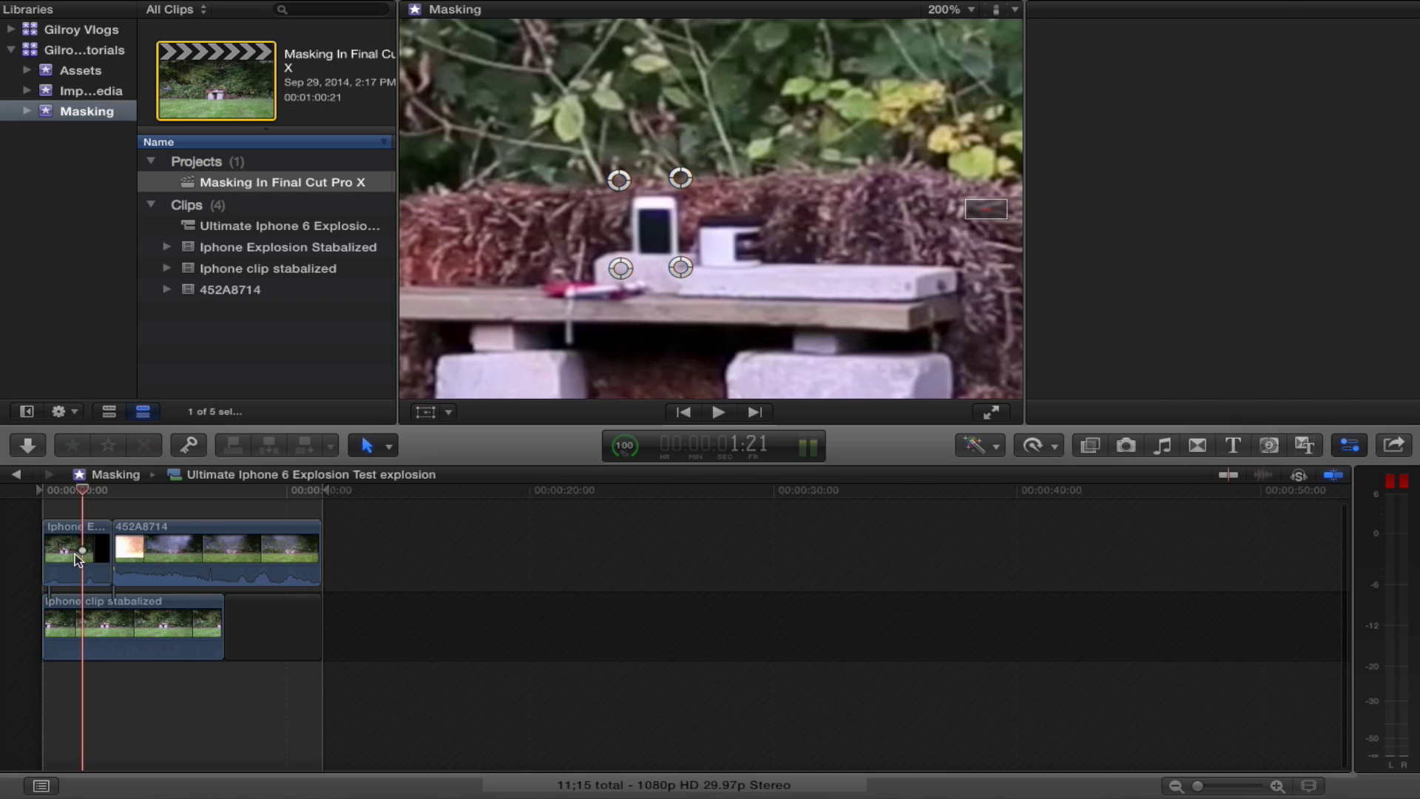
click(103, 548)
click(86, 627)
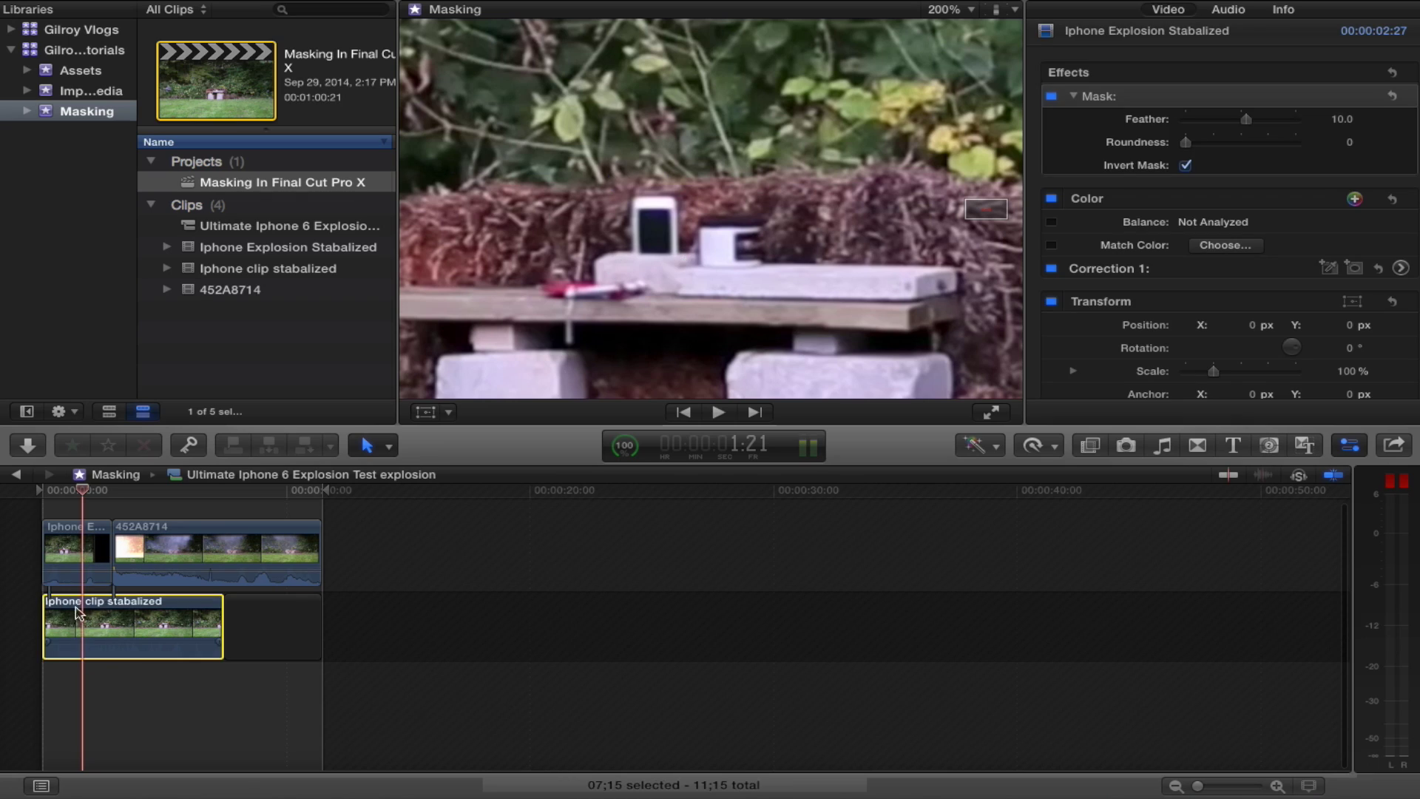
click(81, 492)
click(108, 638)
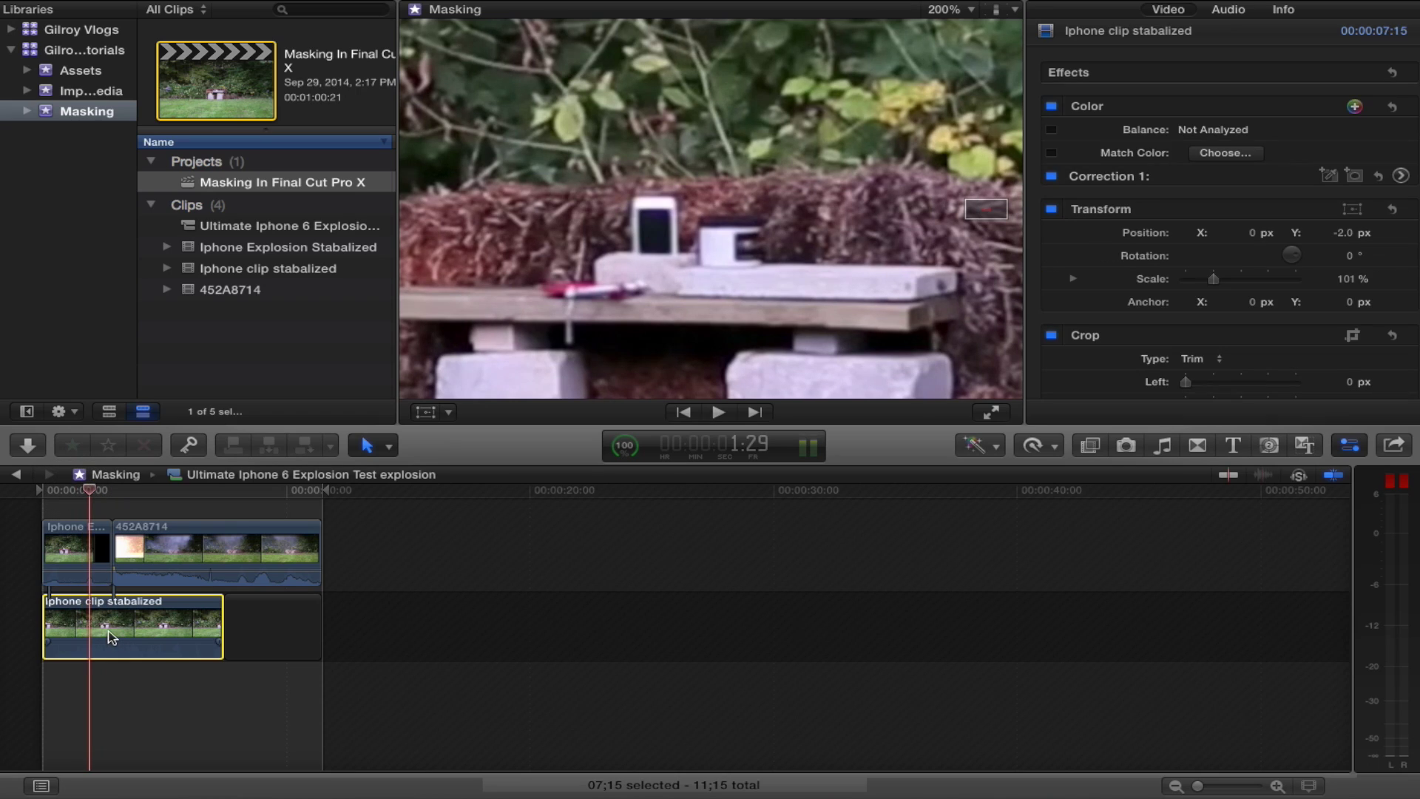
key(v)
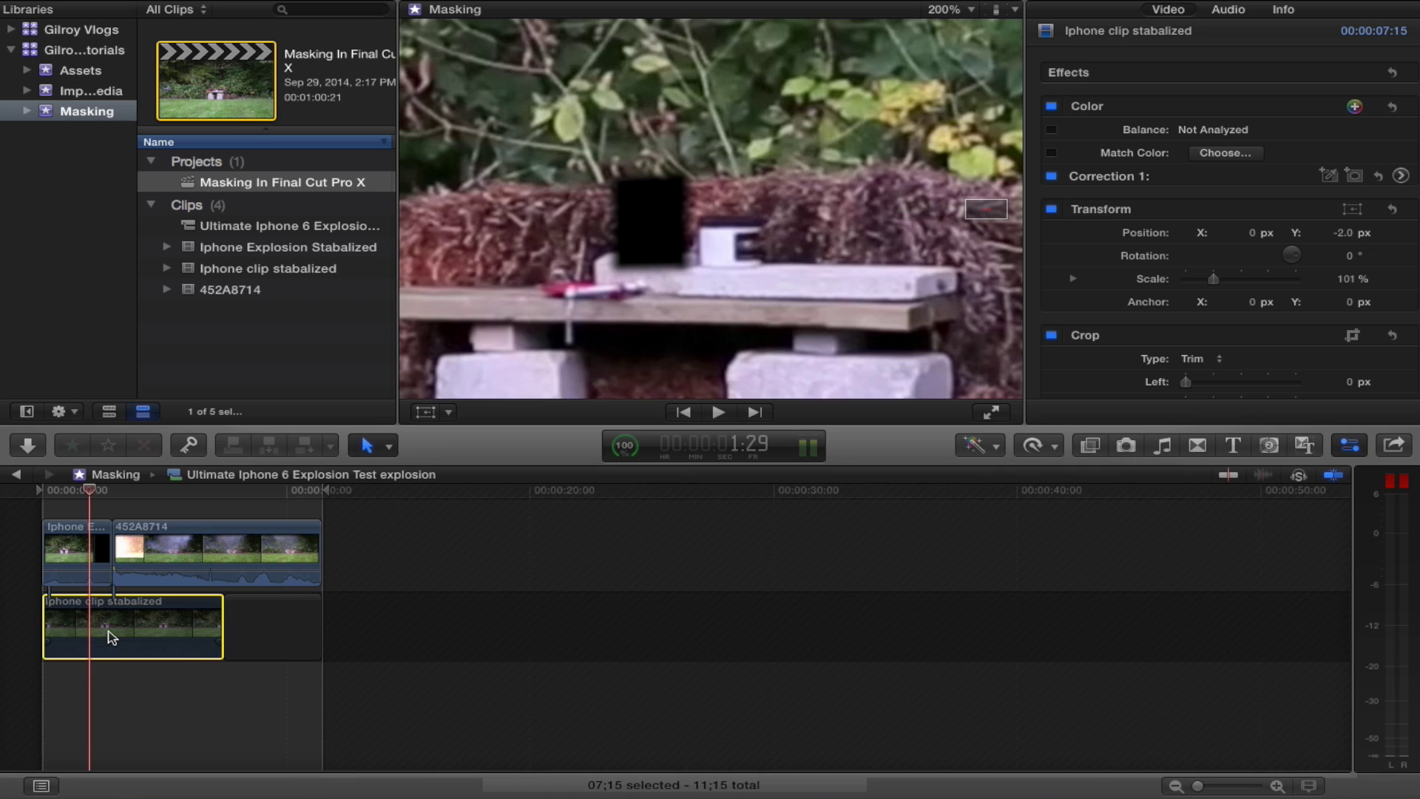
key(v)
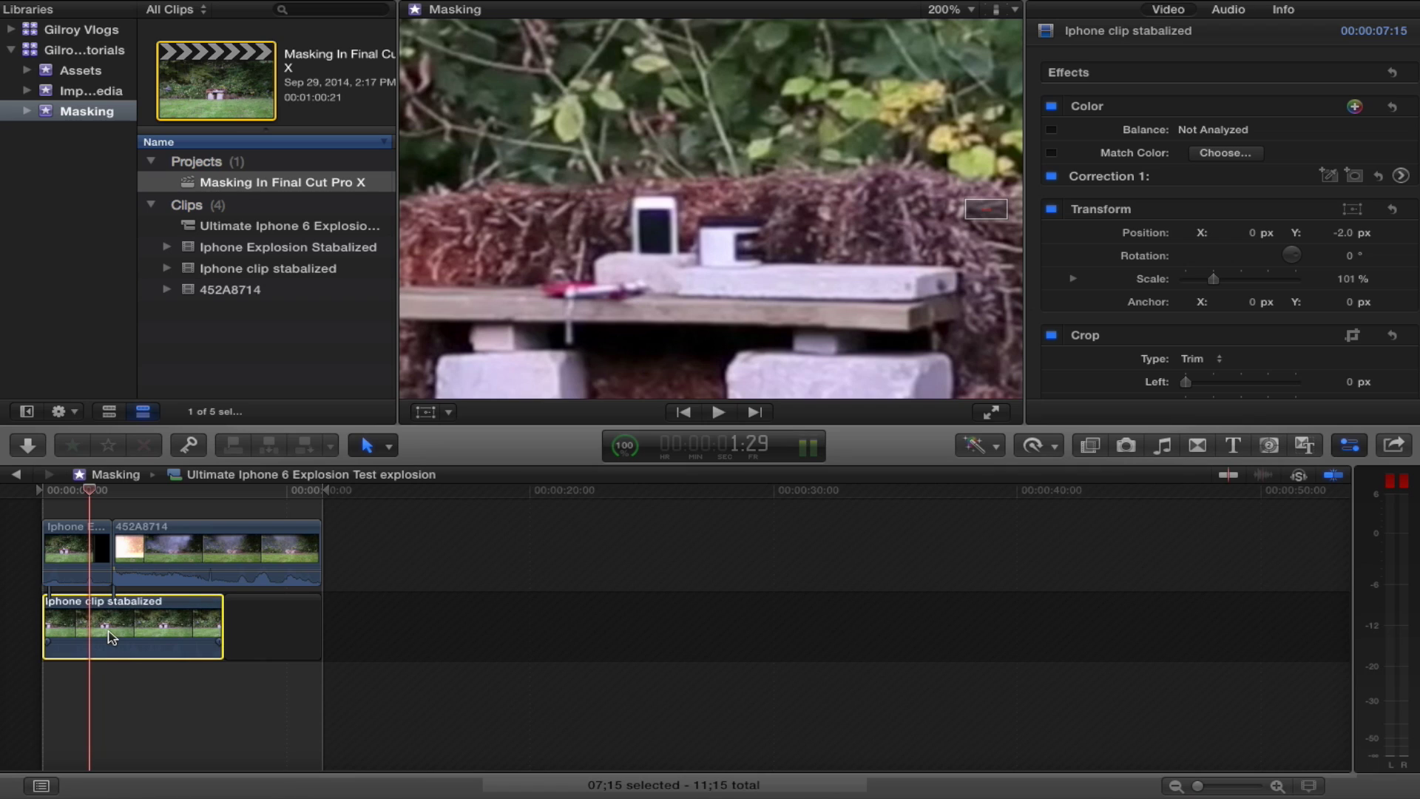
key(super+bracketleft)
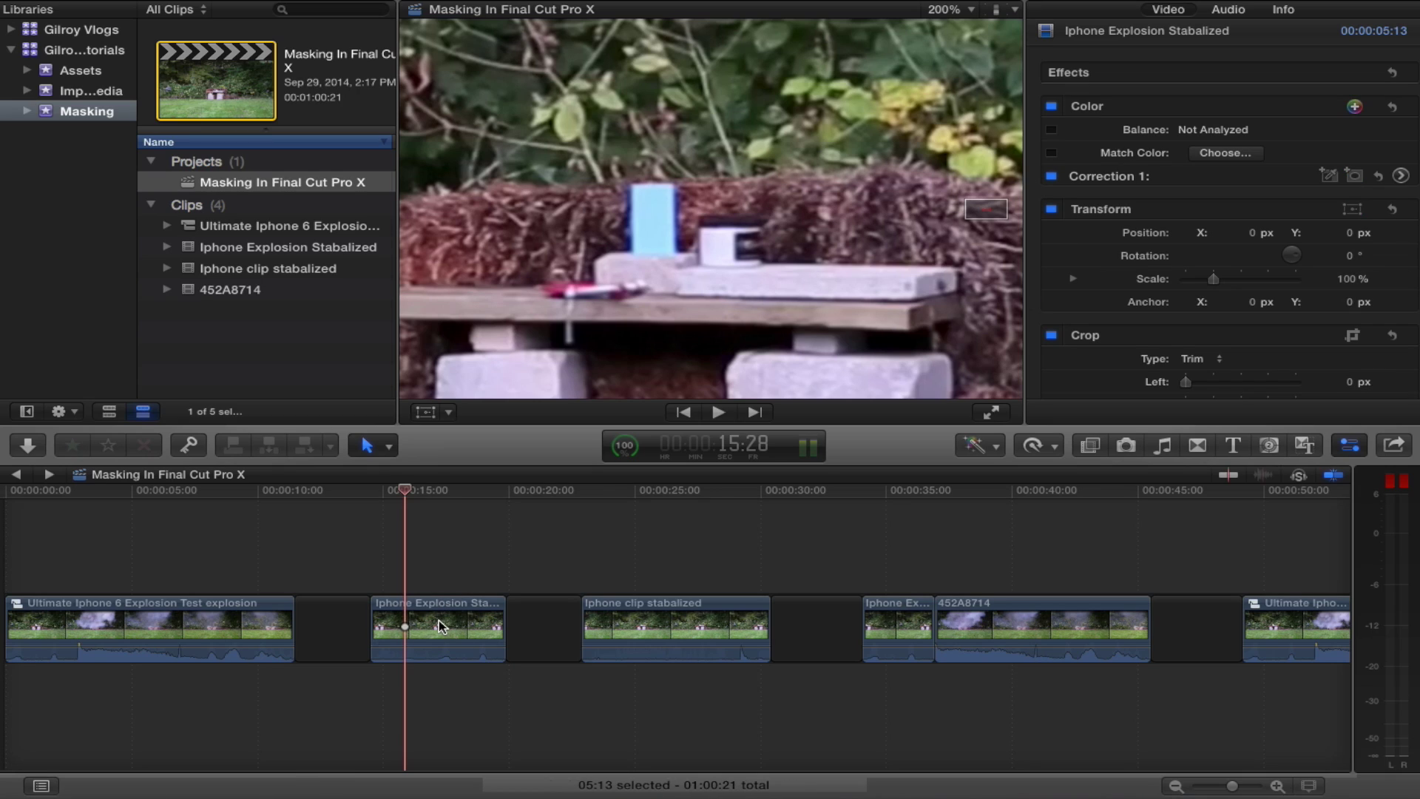
Drag the Keying category's Mask effect onto the Iphone Explosion Stabalized clip.
click(442, 626)
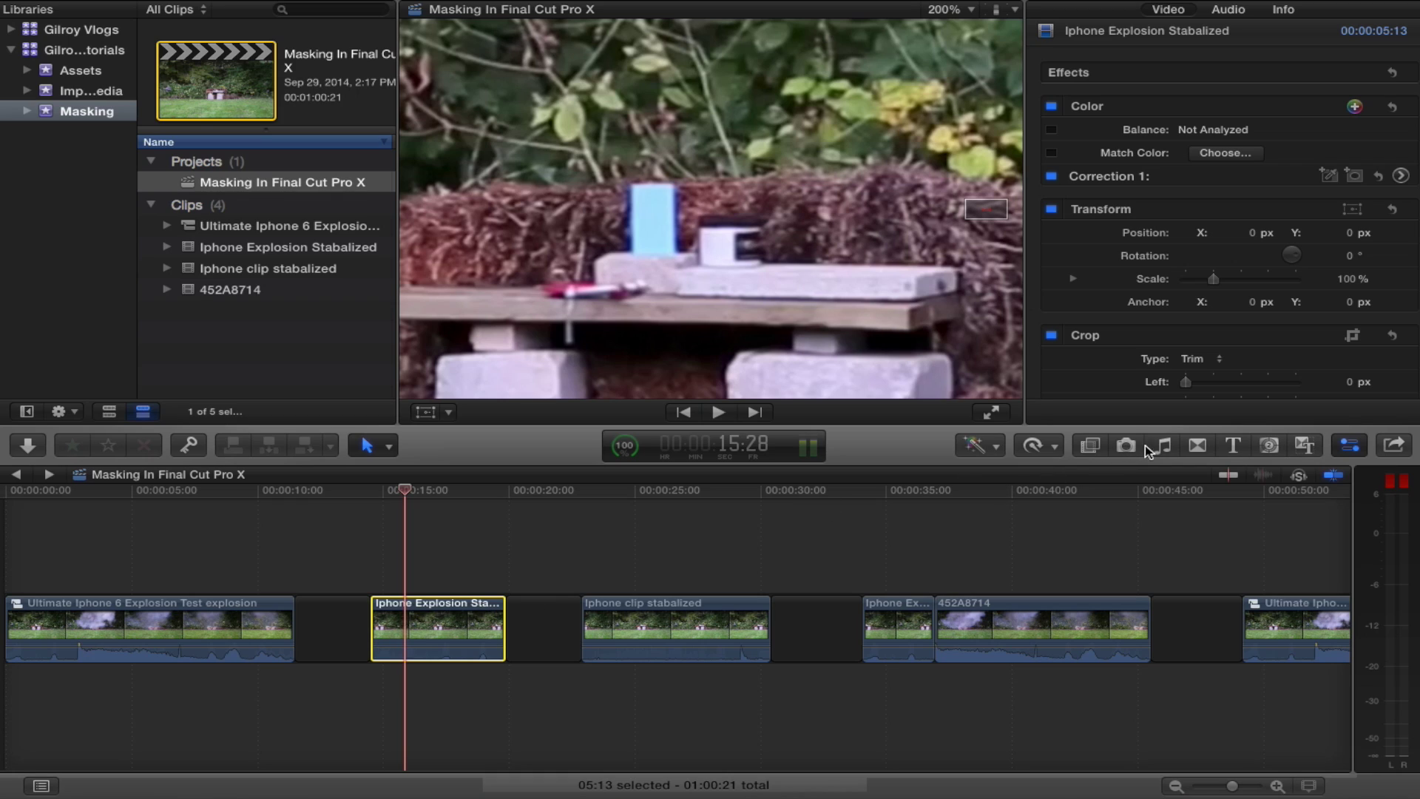
click(1090, 447)
click(1006, 614)
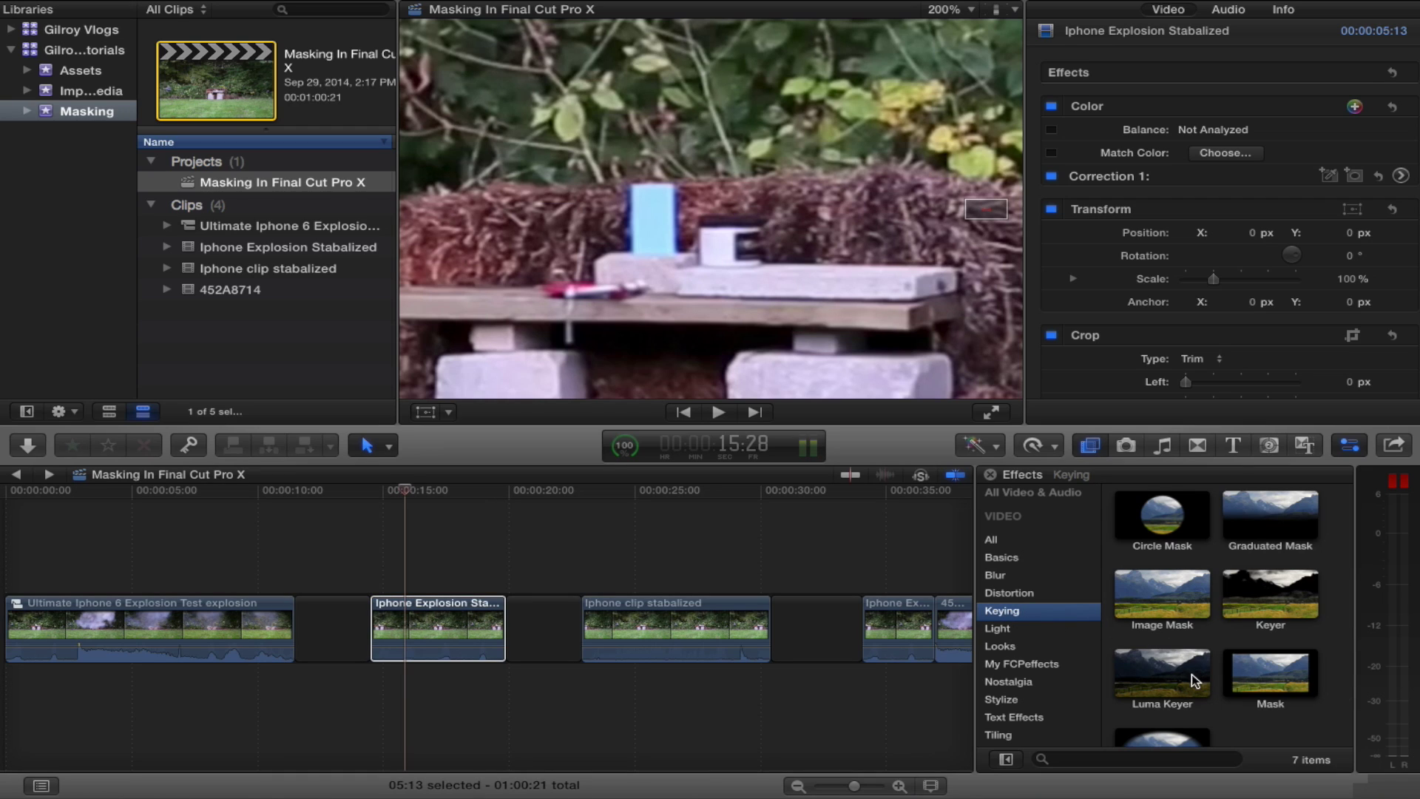
scroll(1192, 673, down, 2)
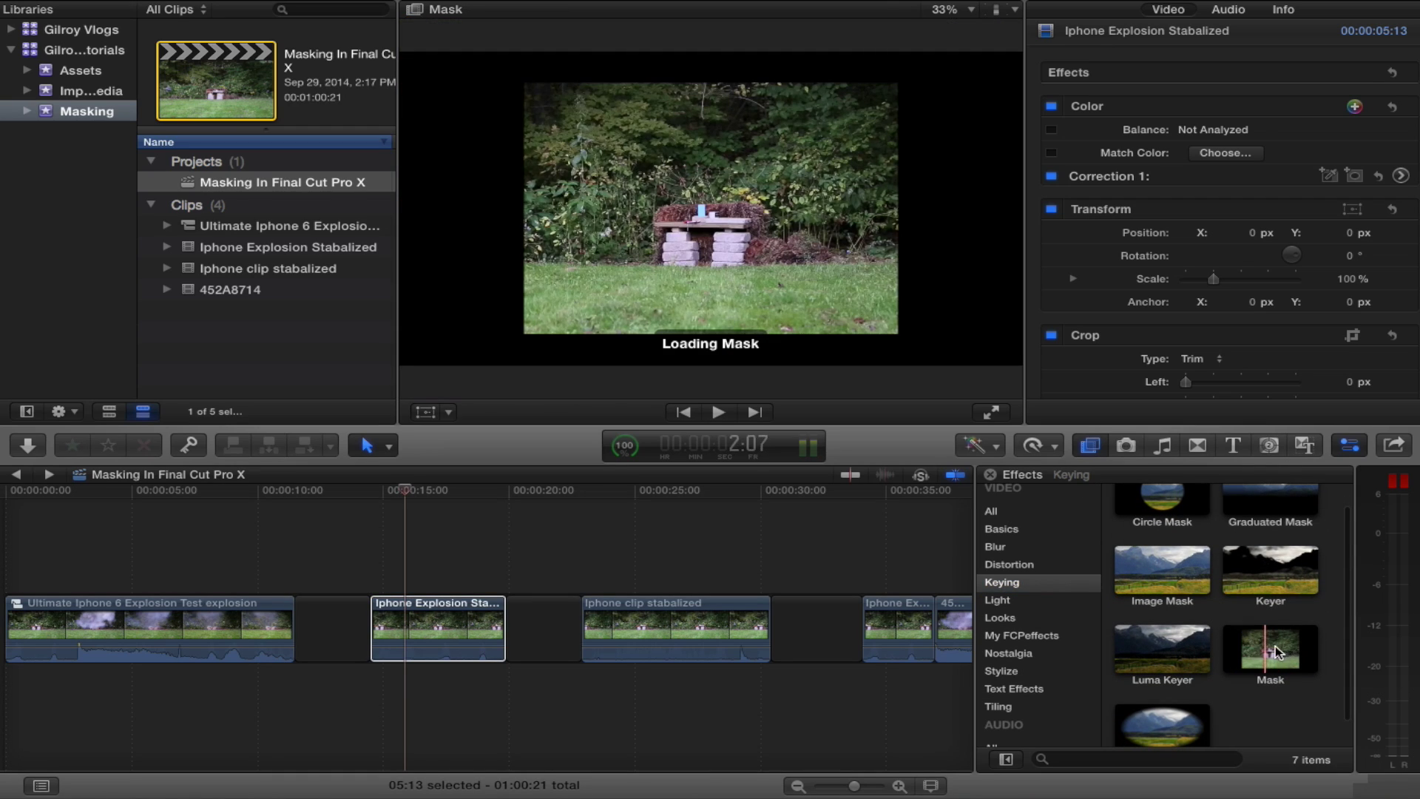
click(1271, 647)
click(1170, 602)
drag(1170, 603, 444, 629)
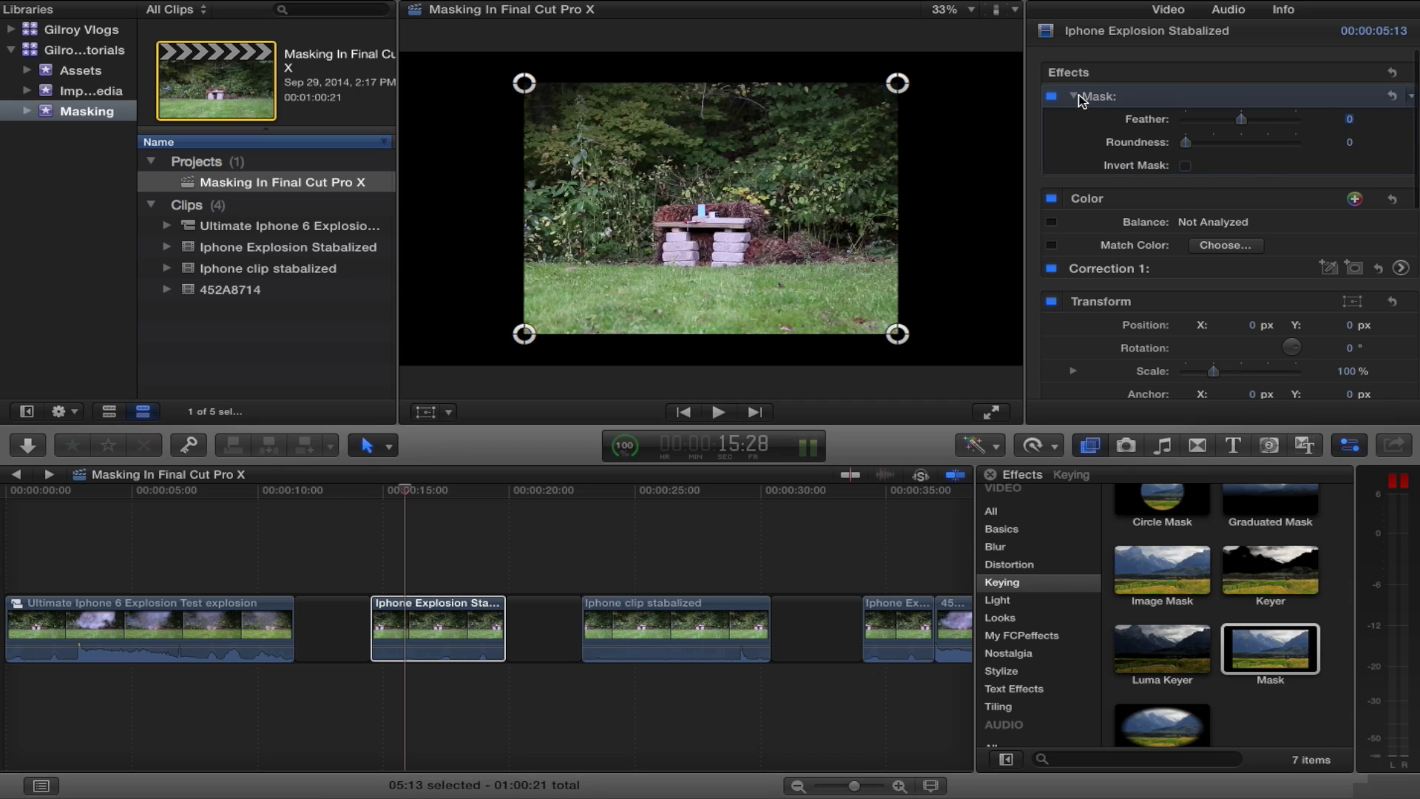
Turn on Invert Mask and pull all four mask corners inward toward the phone.
click(1186, 166)
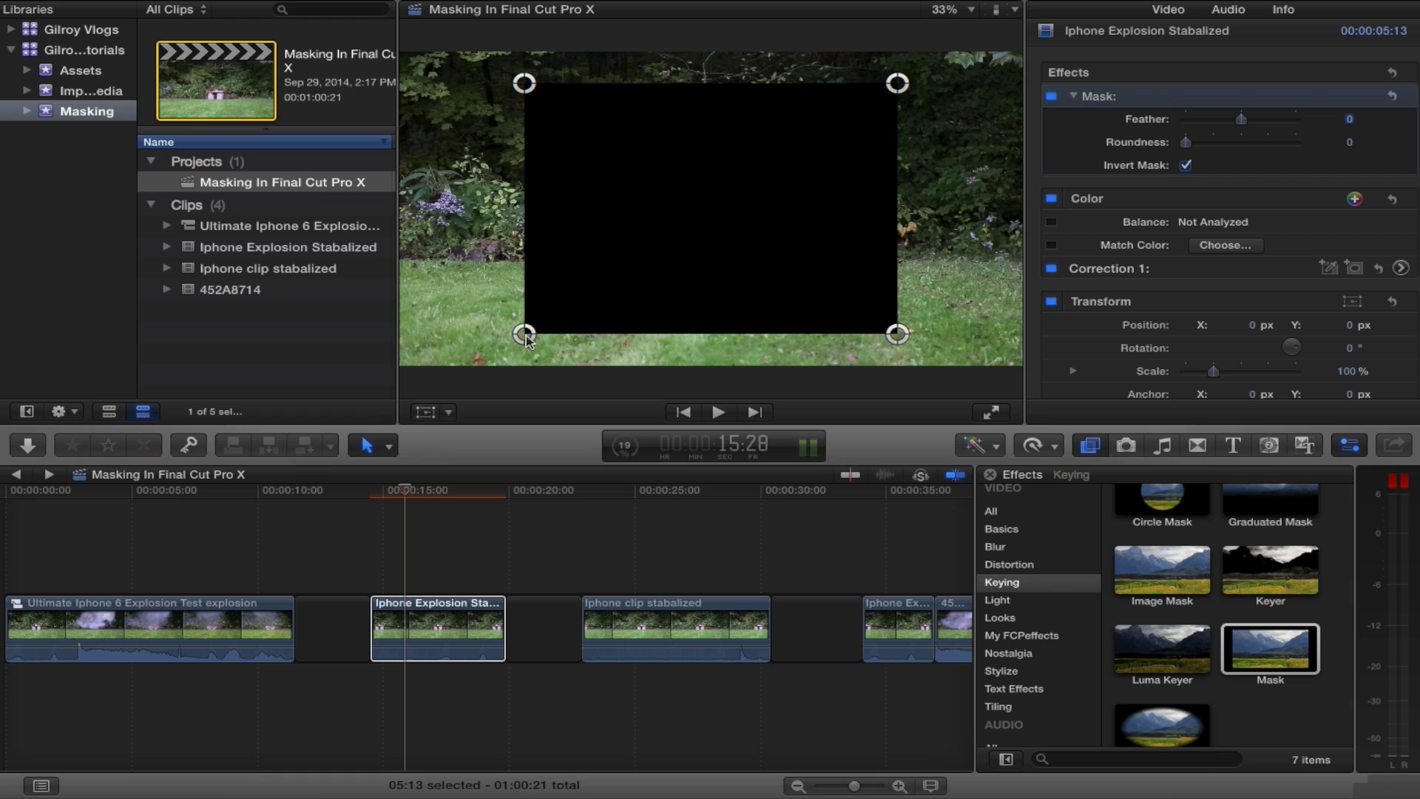
drag(524, 335, 634, 259)
drag(898, 334, 727, 253)
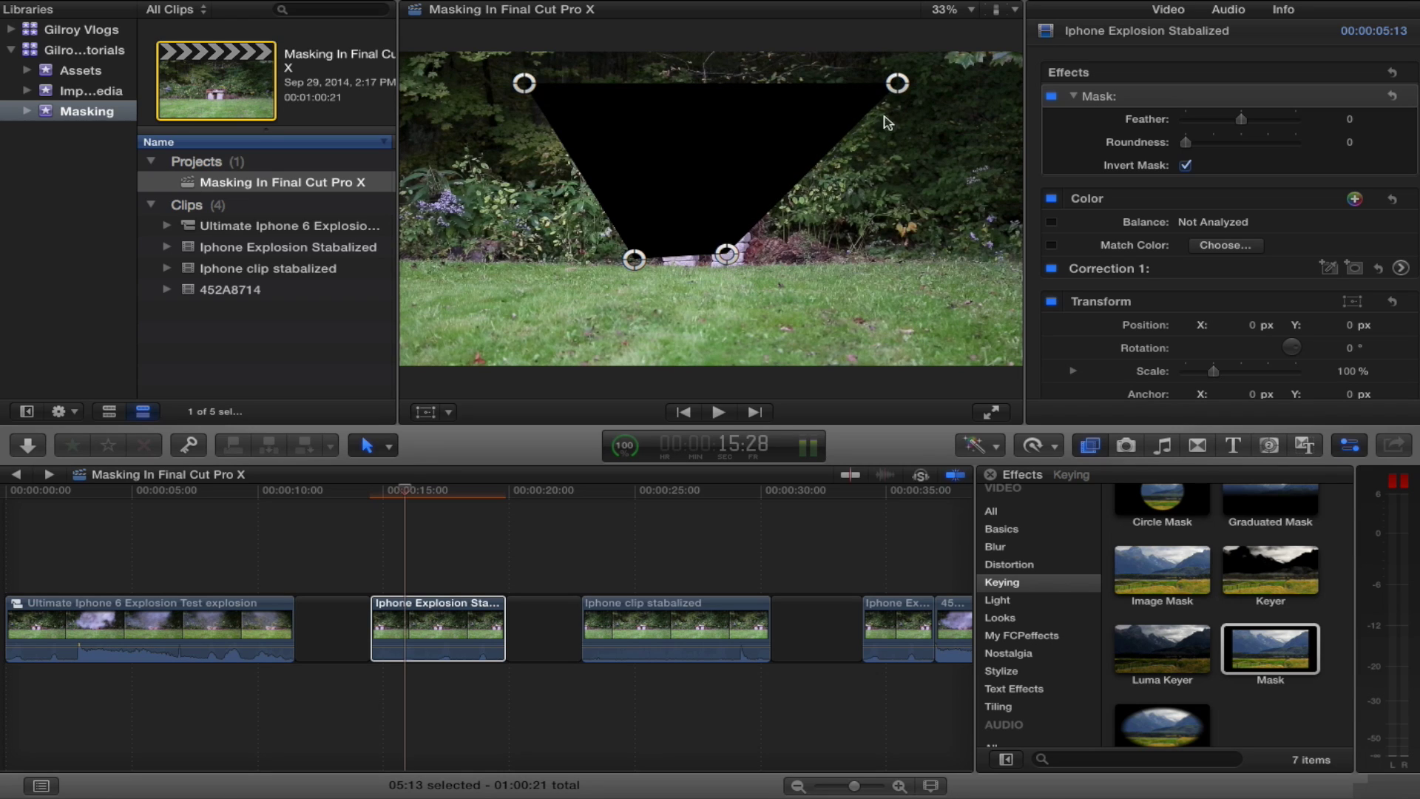
drag(897, 84, 717, 204)
drag(522, 96, 672, 196)
At 200% zoom, tighten the mask corners into a small patch around the phone on the bench.
key(super+equal)
key(super+equal)
key(super+equal)
drag(755, 181, 670, 179)
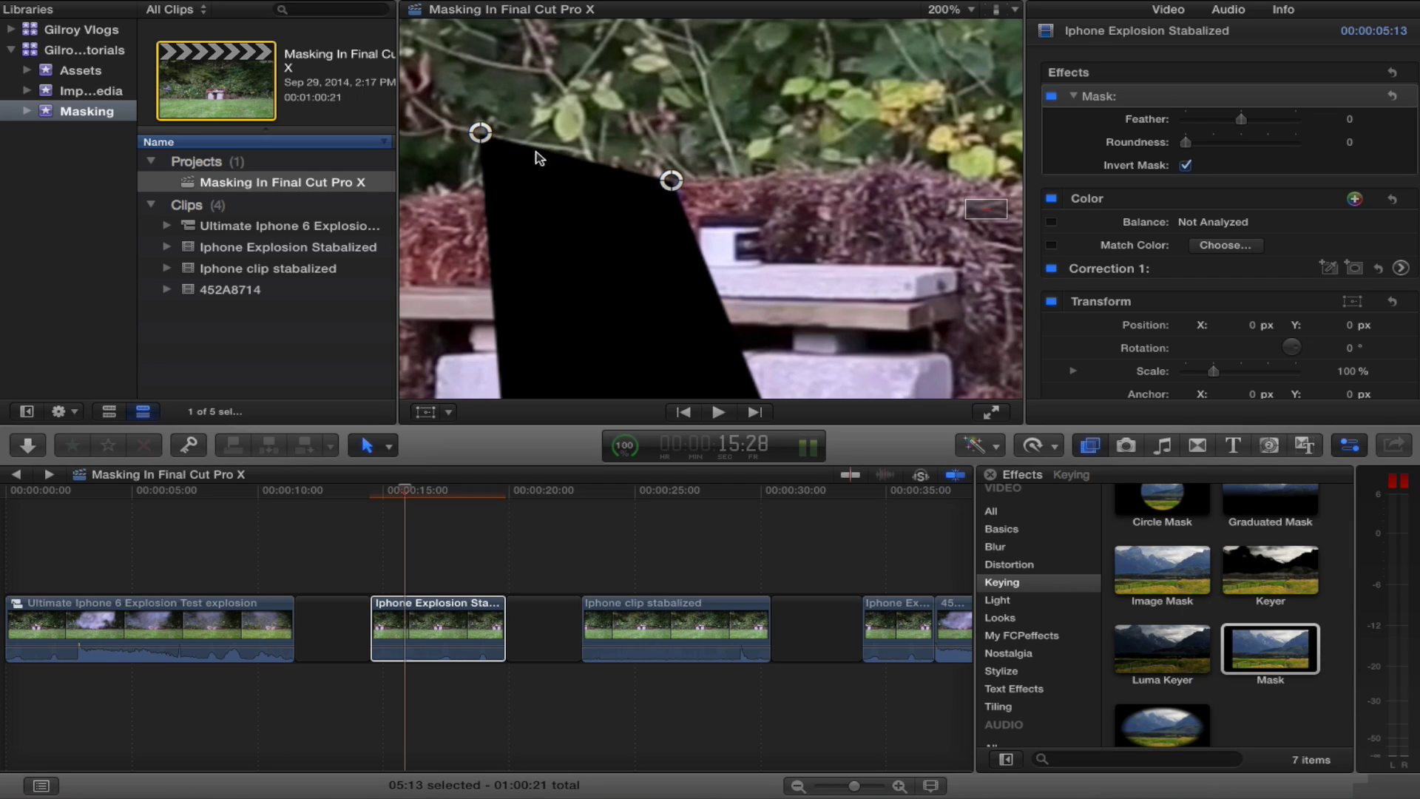
drag(530, 175, 614, 176)
drag(988, 208, 984, 210)
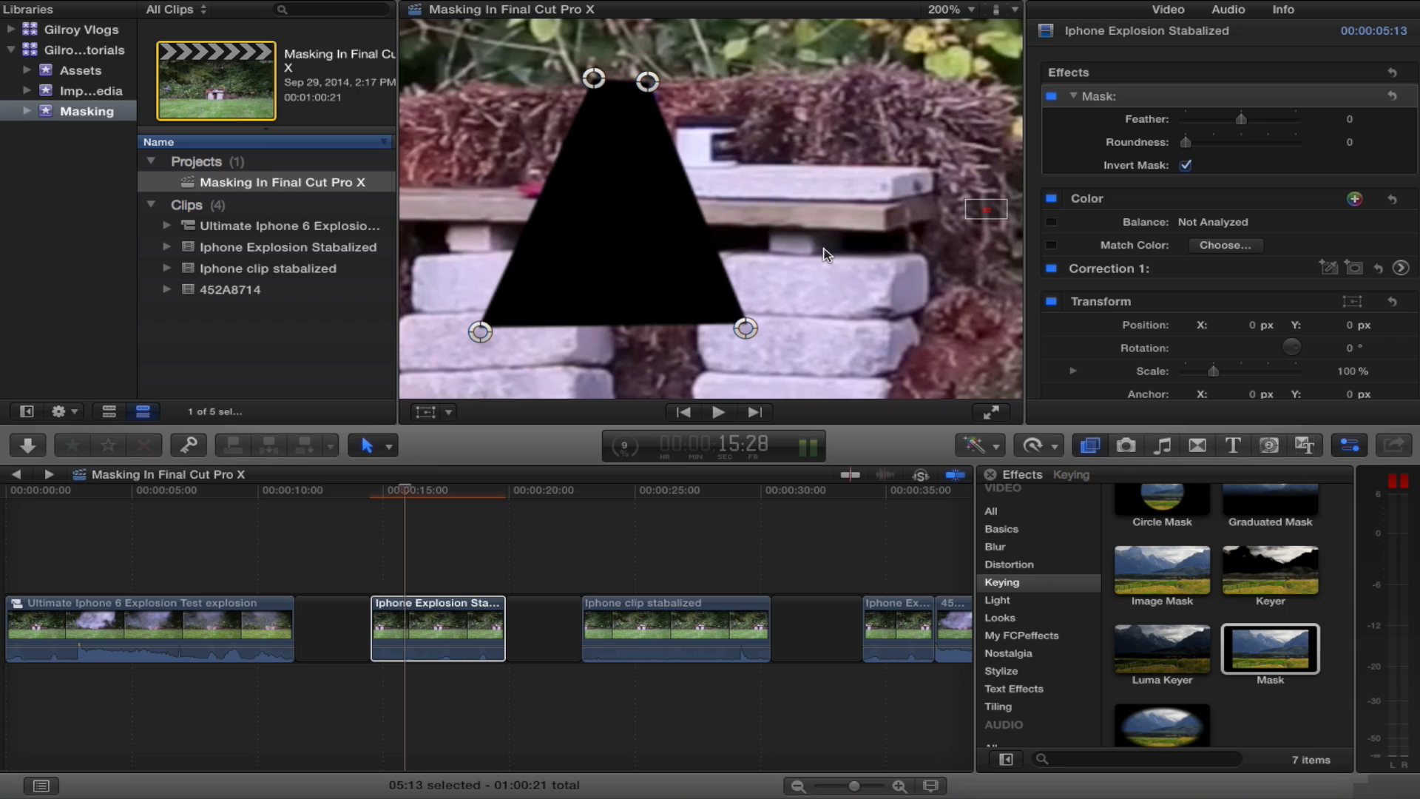
drag(746, 324, 657, 180)
drag(481, 332, 586, 173)
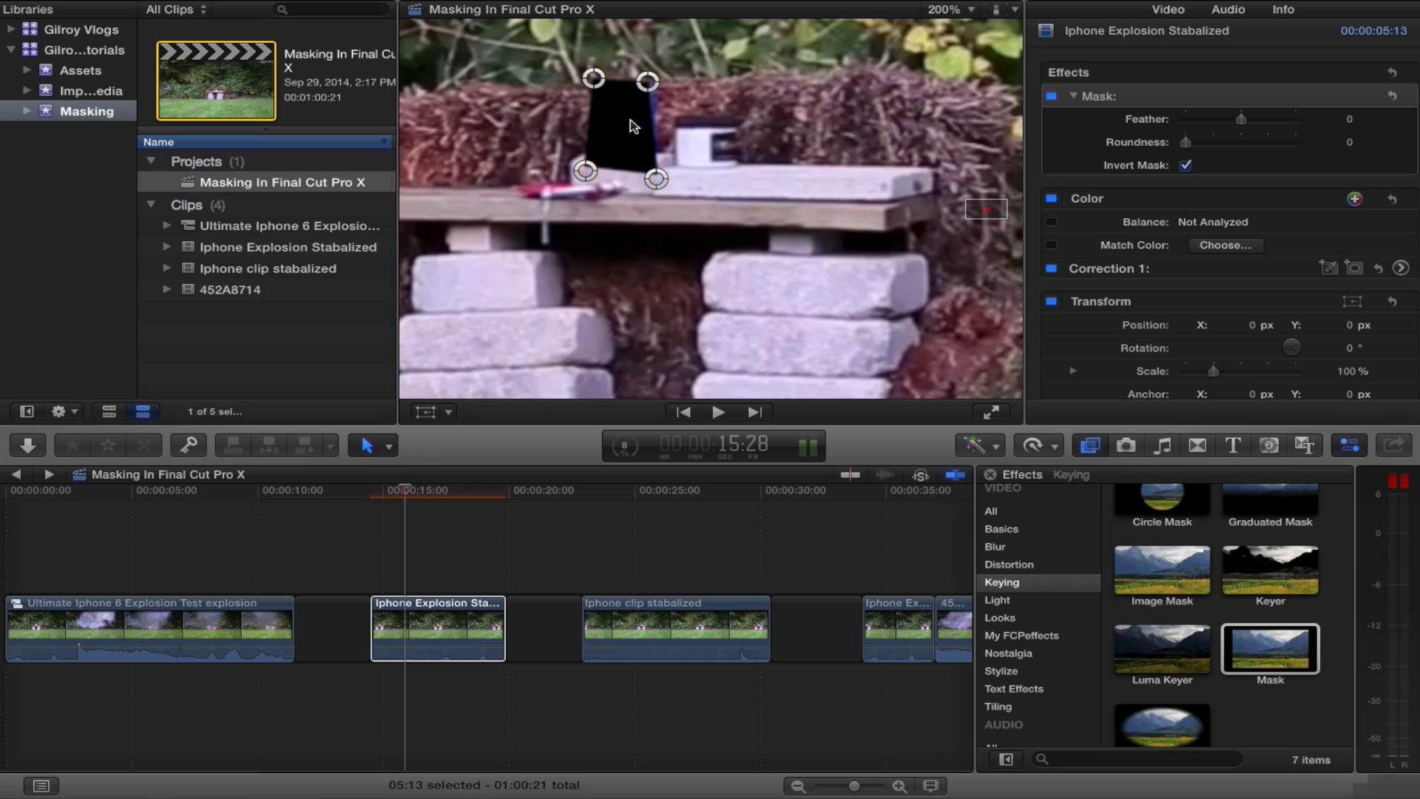
Connect the masked clip above the Iphone clip stabalized clip and disable the lower clip with V.
click(474, 624)
drag(572, 551, 474, 553)
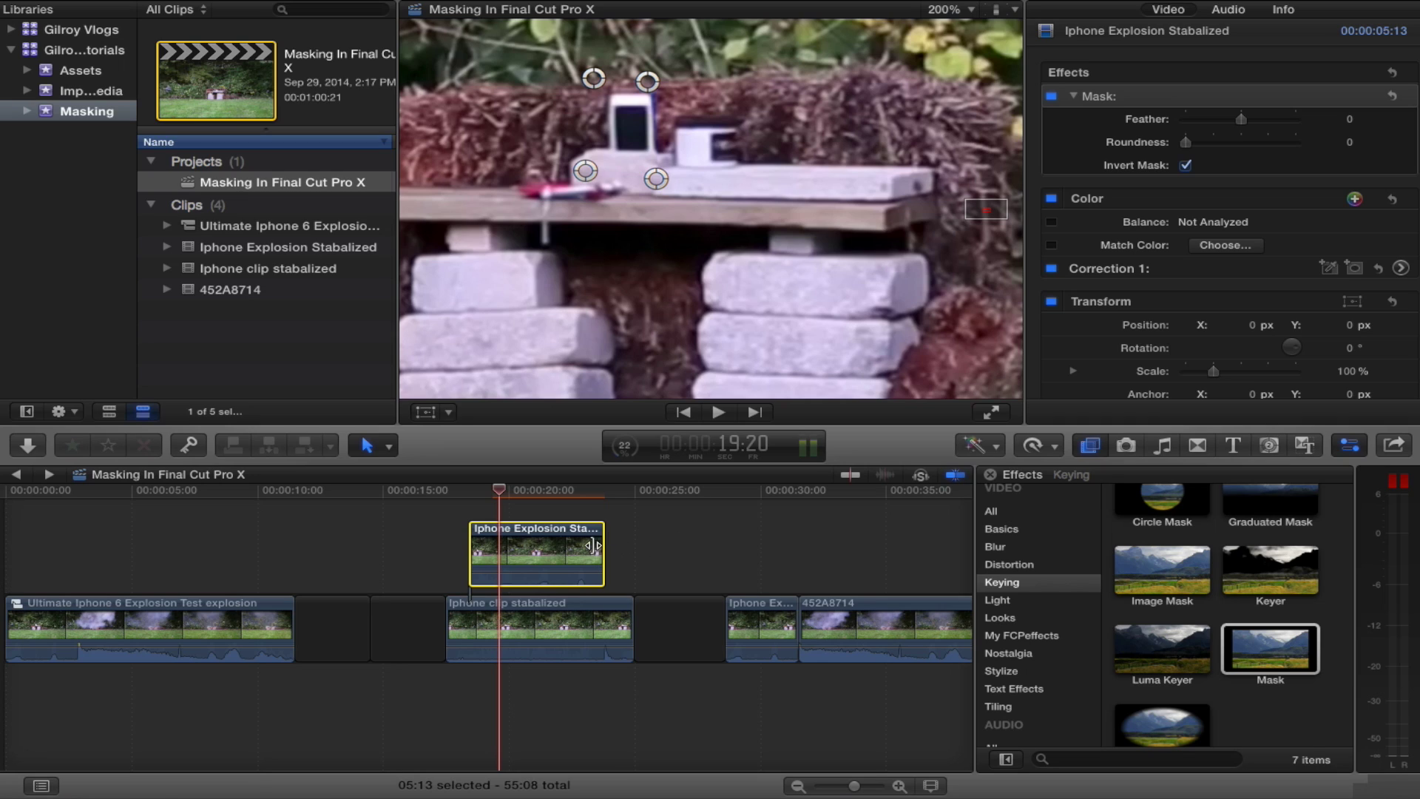
click(543, 630)
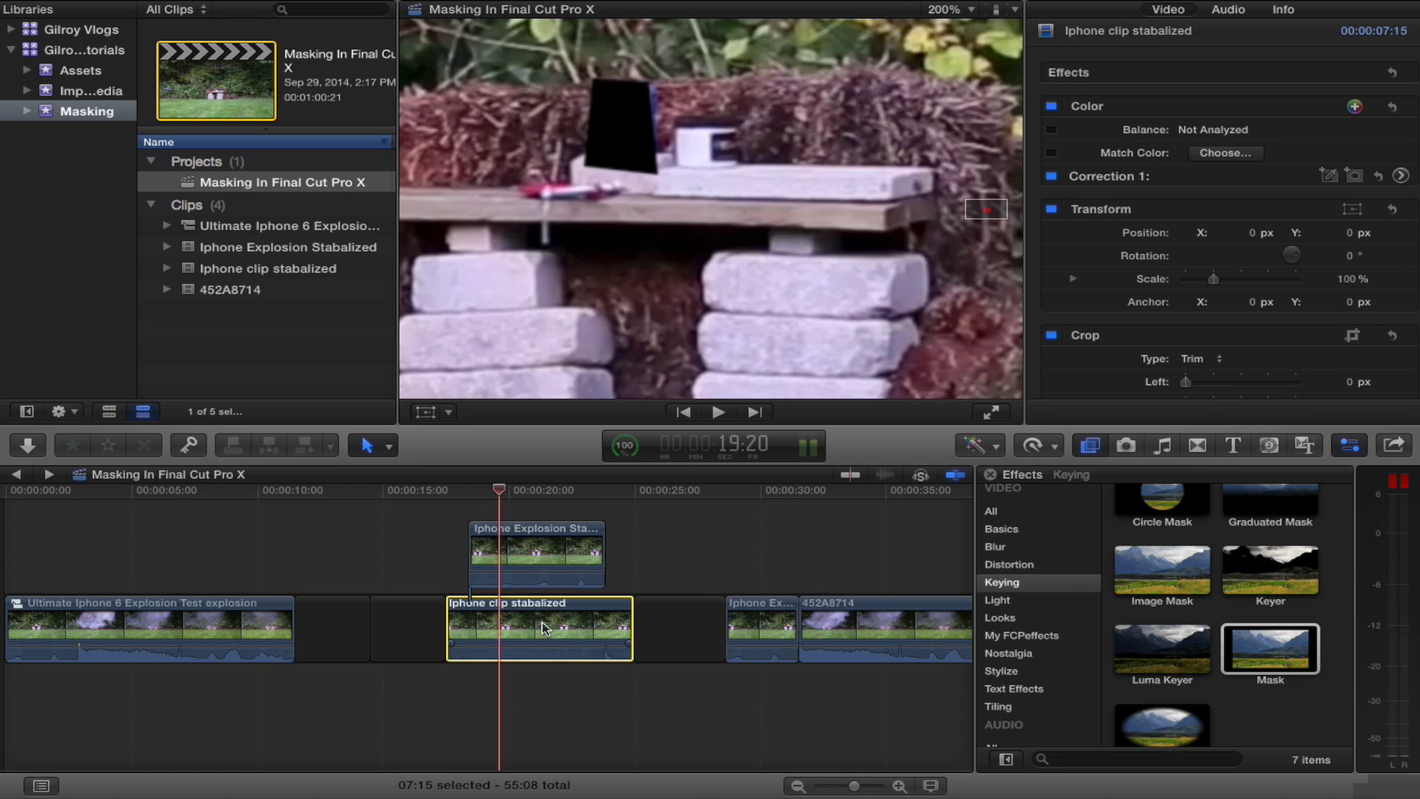
key(v)
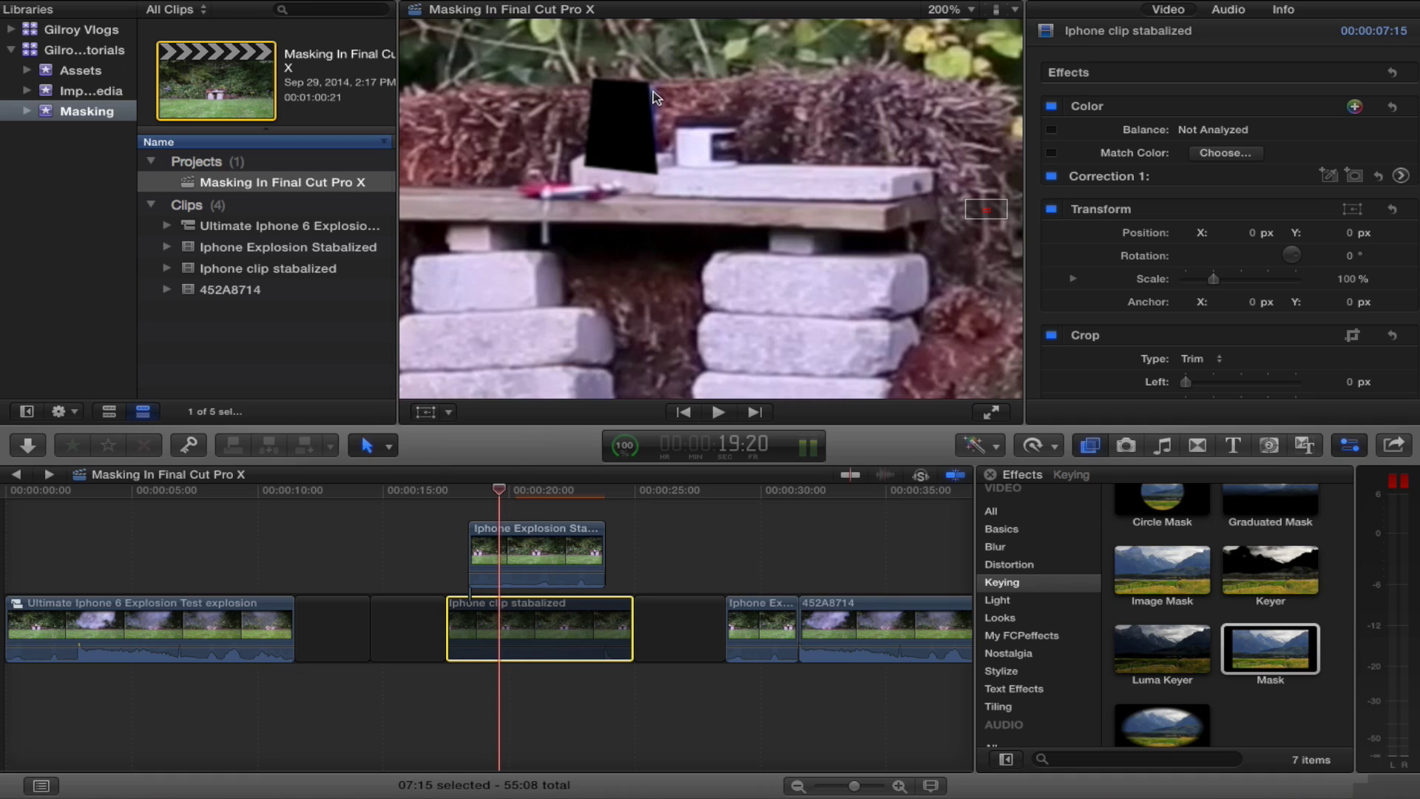
Stretch the upper clip's top-right mask corner up and outward to widen the patch.
click(537, 547)
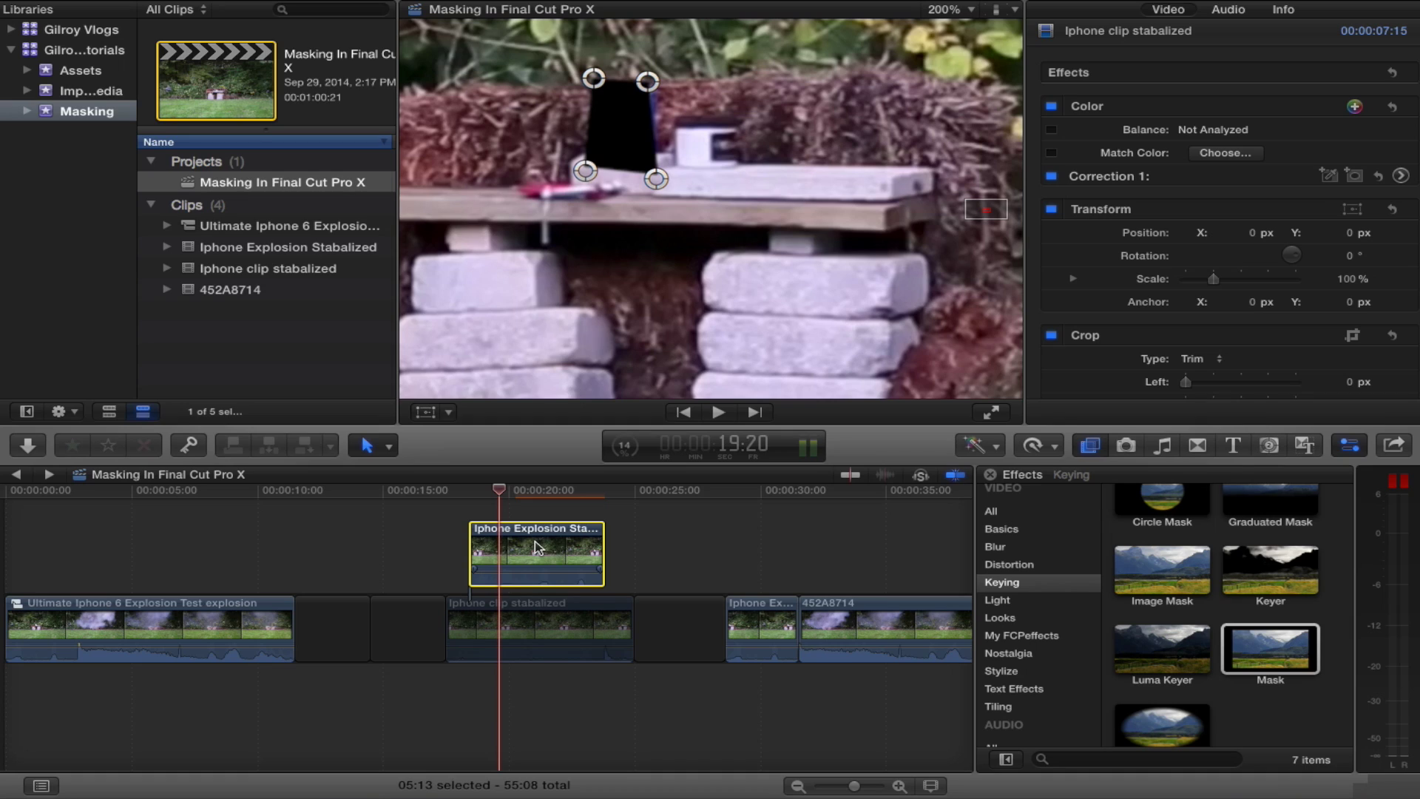
click(665, 77)
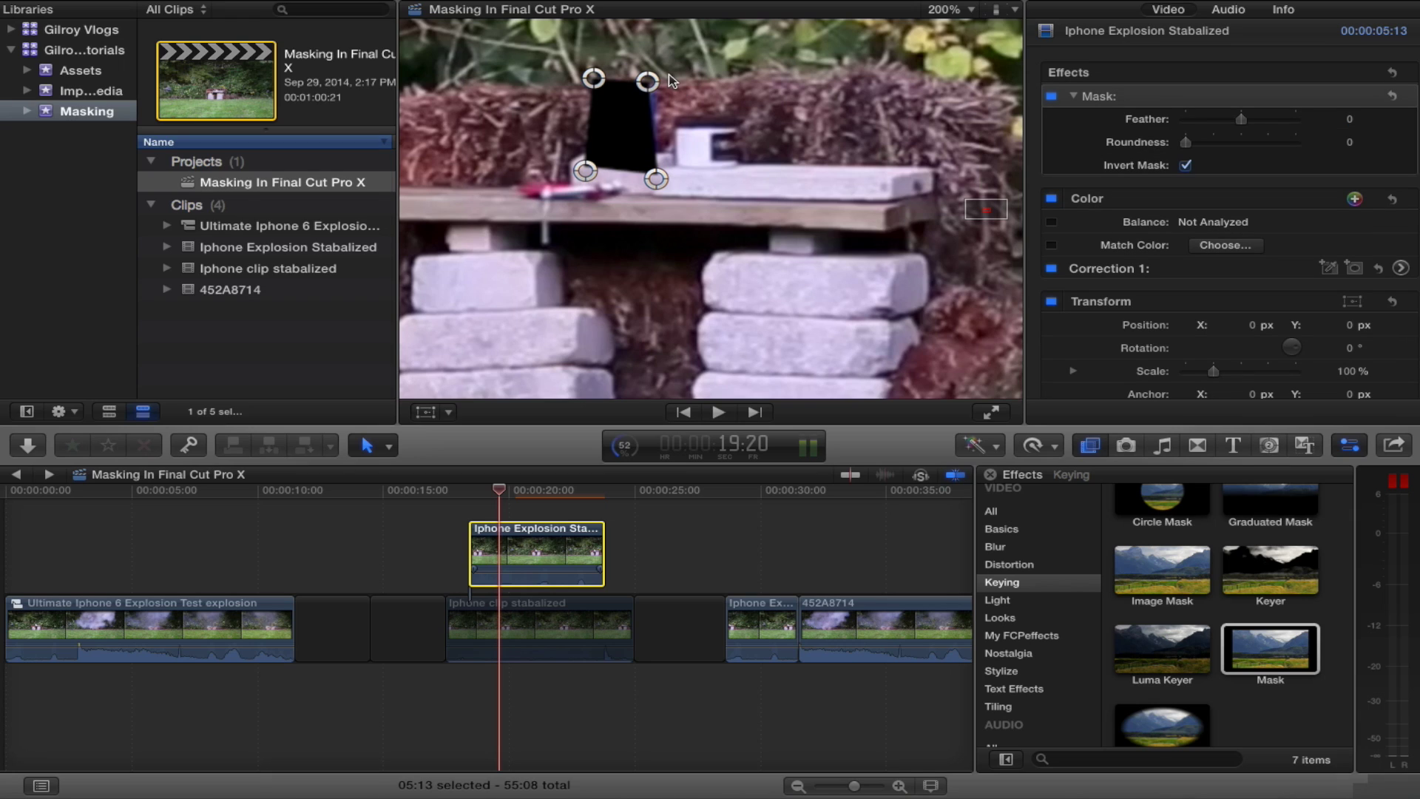
click(662, 82)
drag(660, 84, 678, 64)
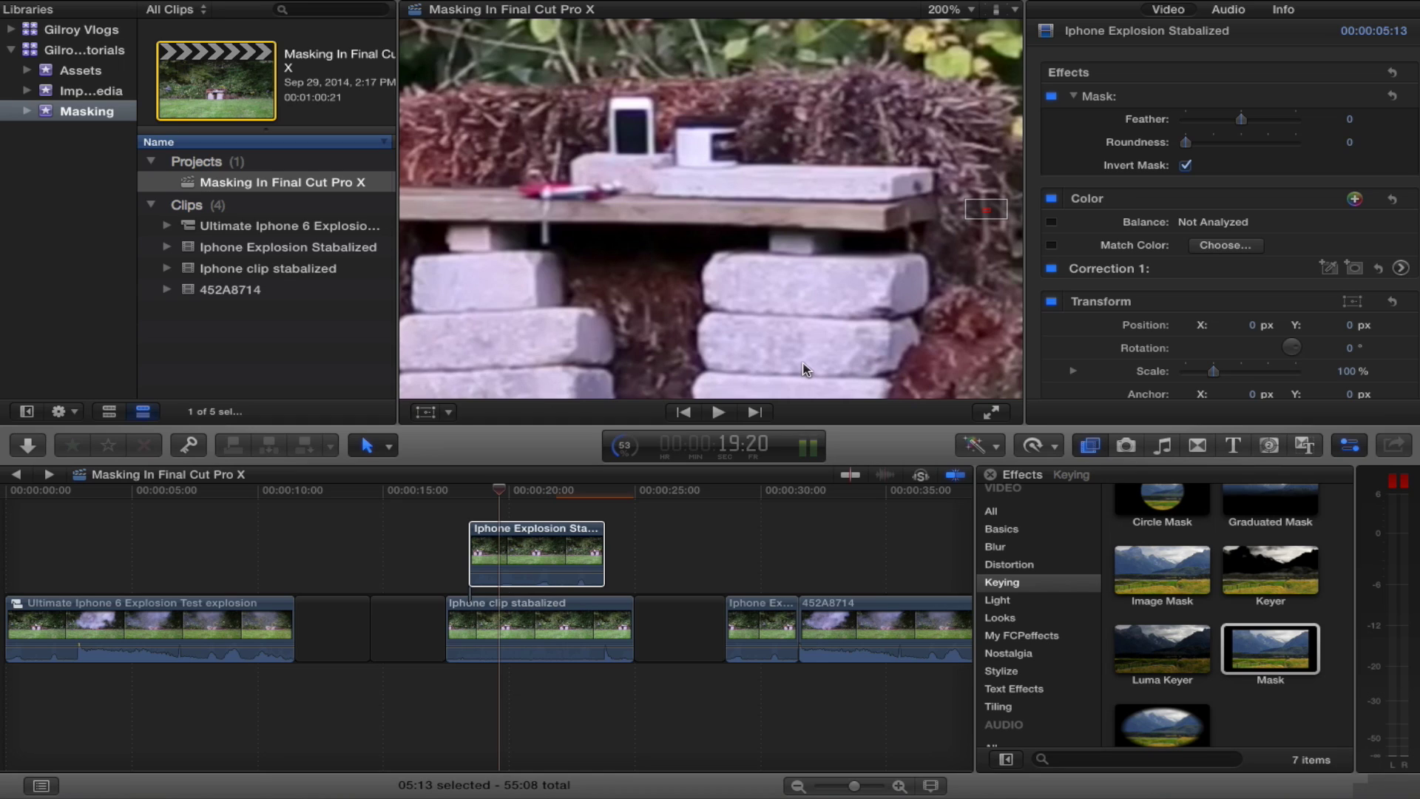
Set the viewer zoom to Fit and play the composite briefly.
click(971, 10)
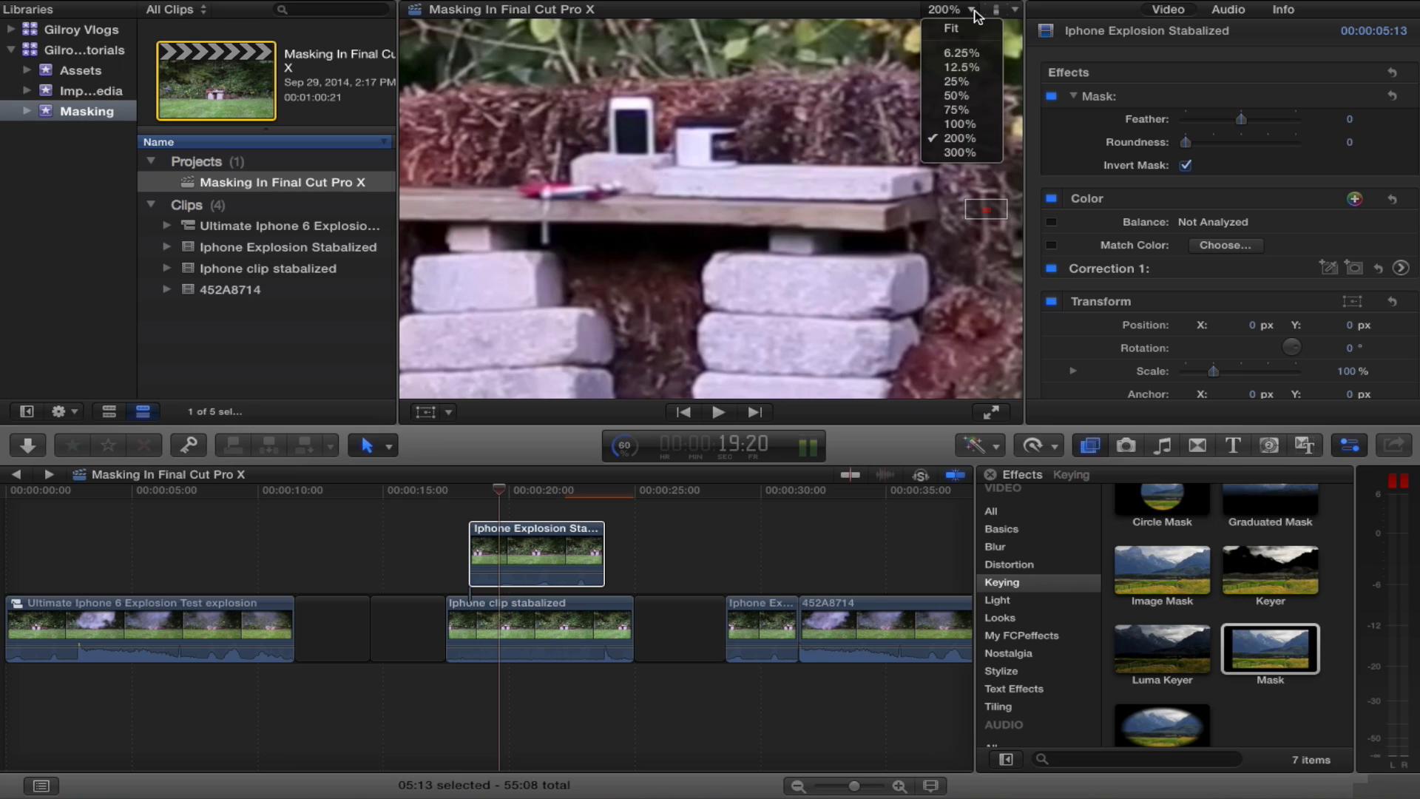
click(956, 29)
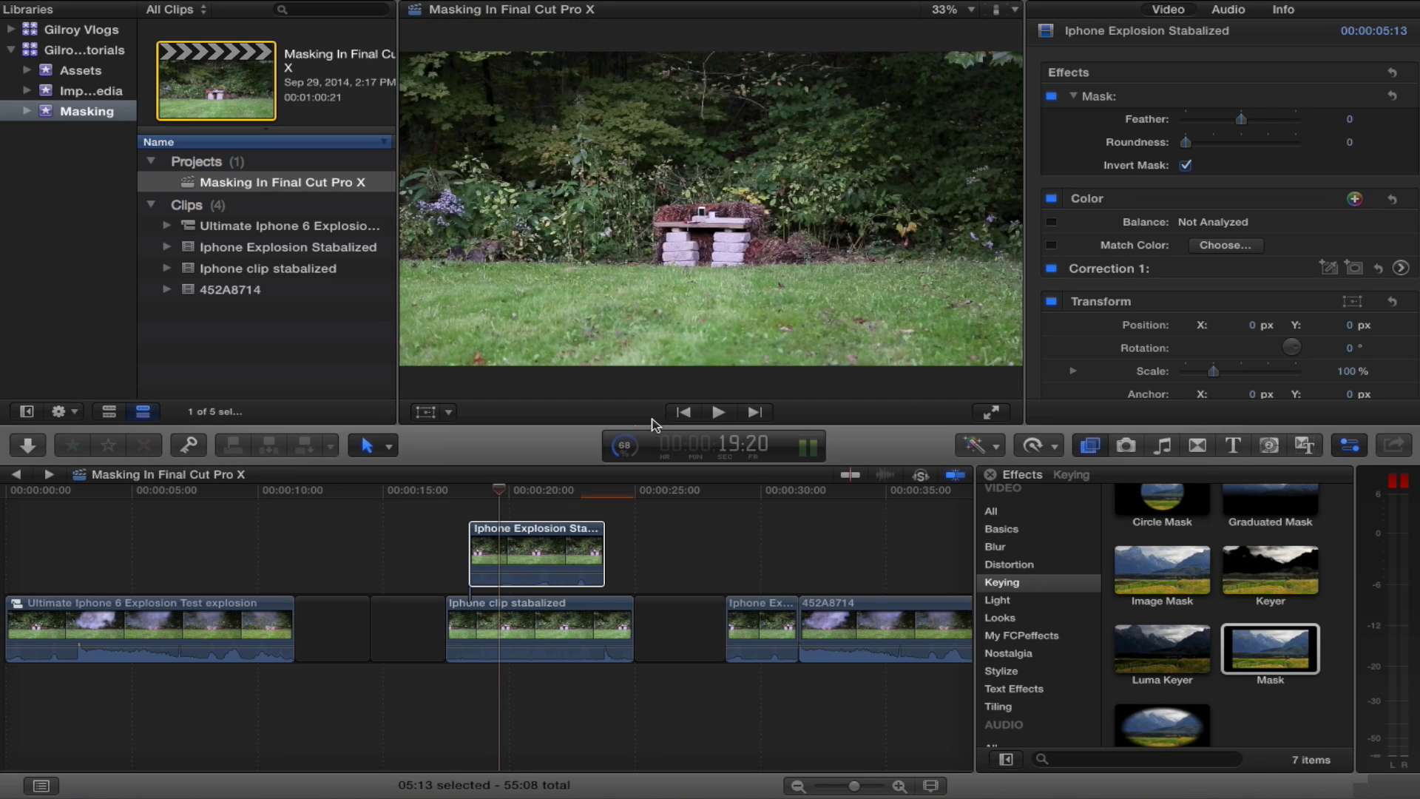
click(501, 491)
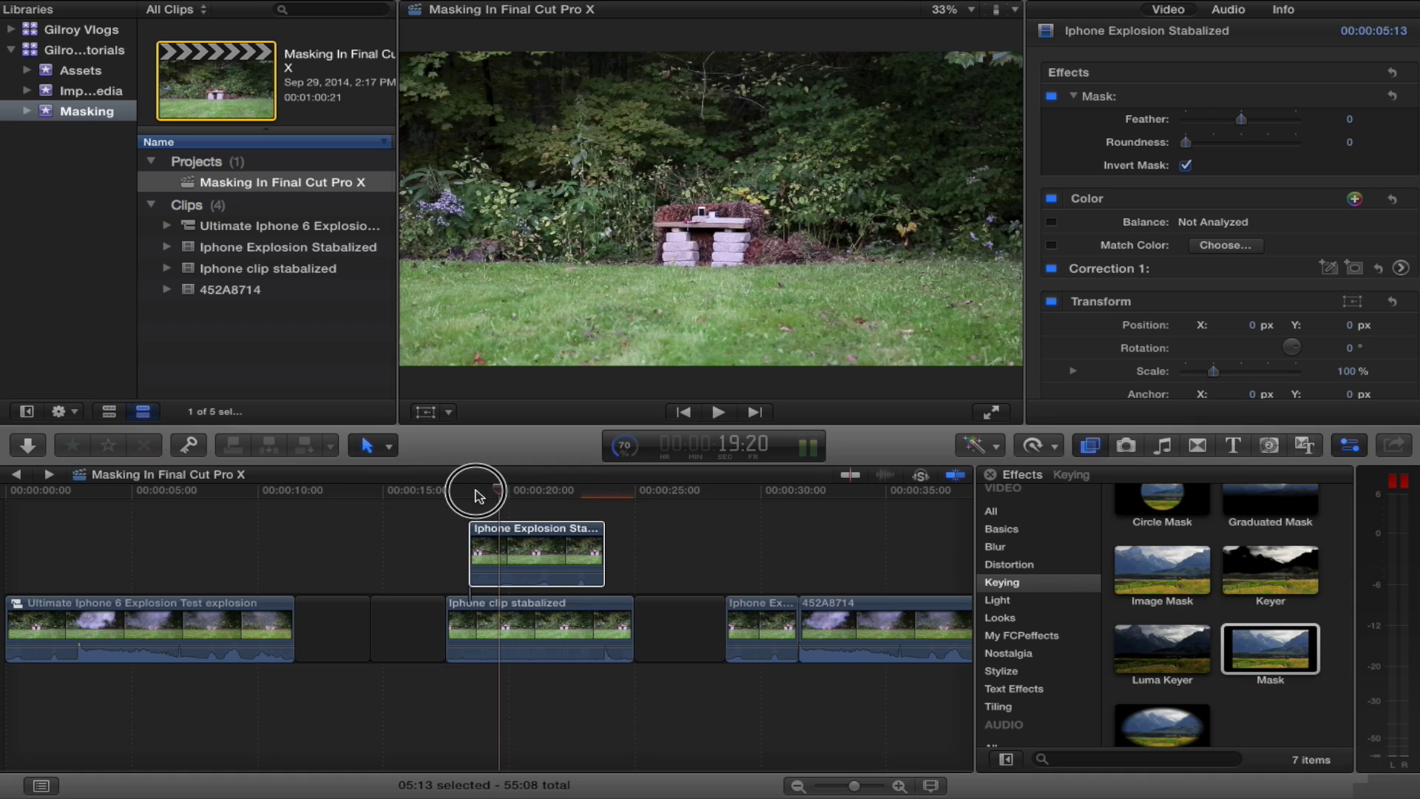
key(l)
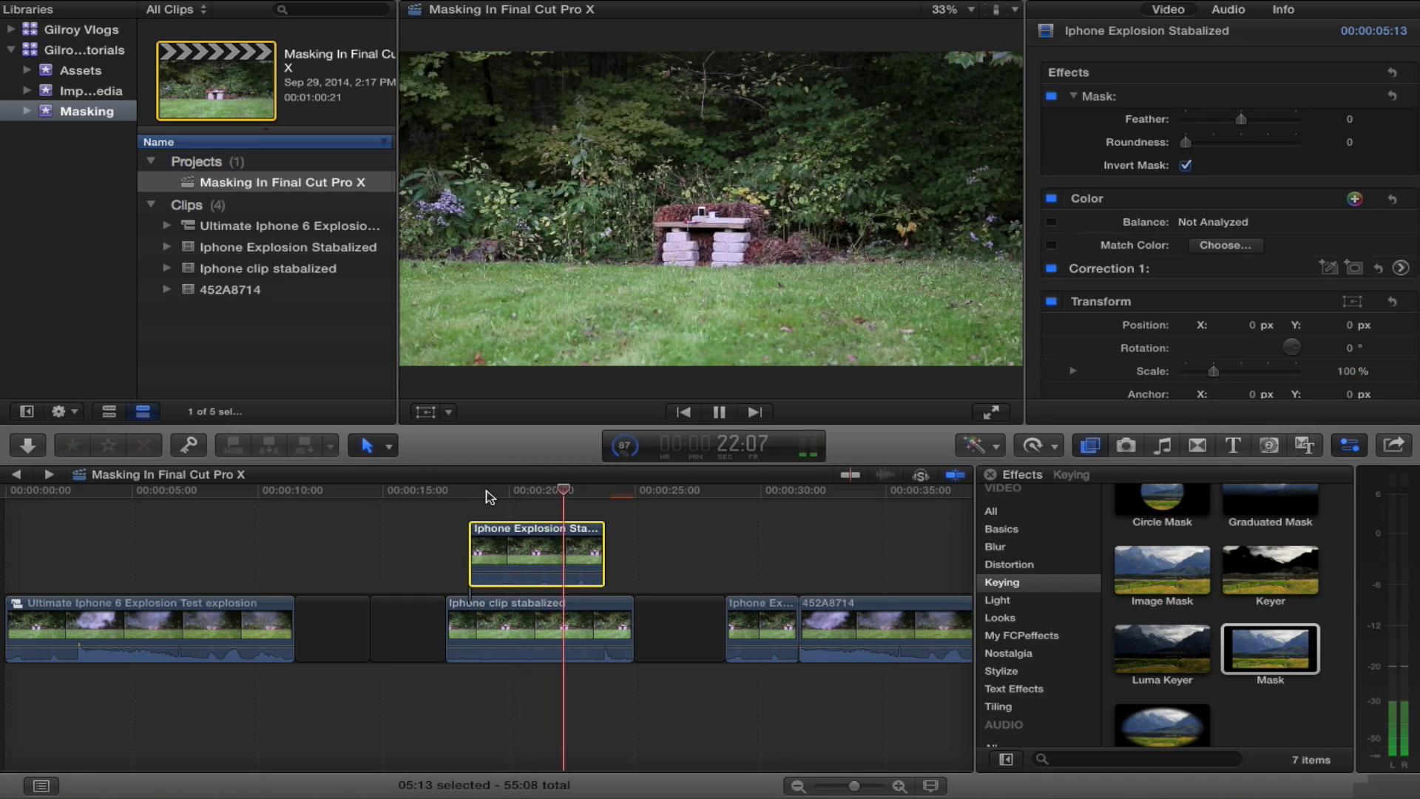
key(space)
Preview the later Ultimate Iphone 6 Explosion Test clip near 50 seconds.
scroll(800, 513, right, 5)
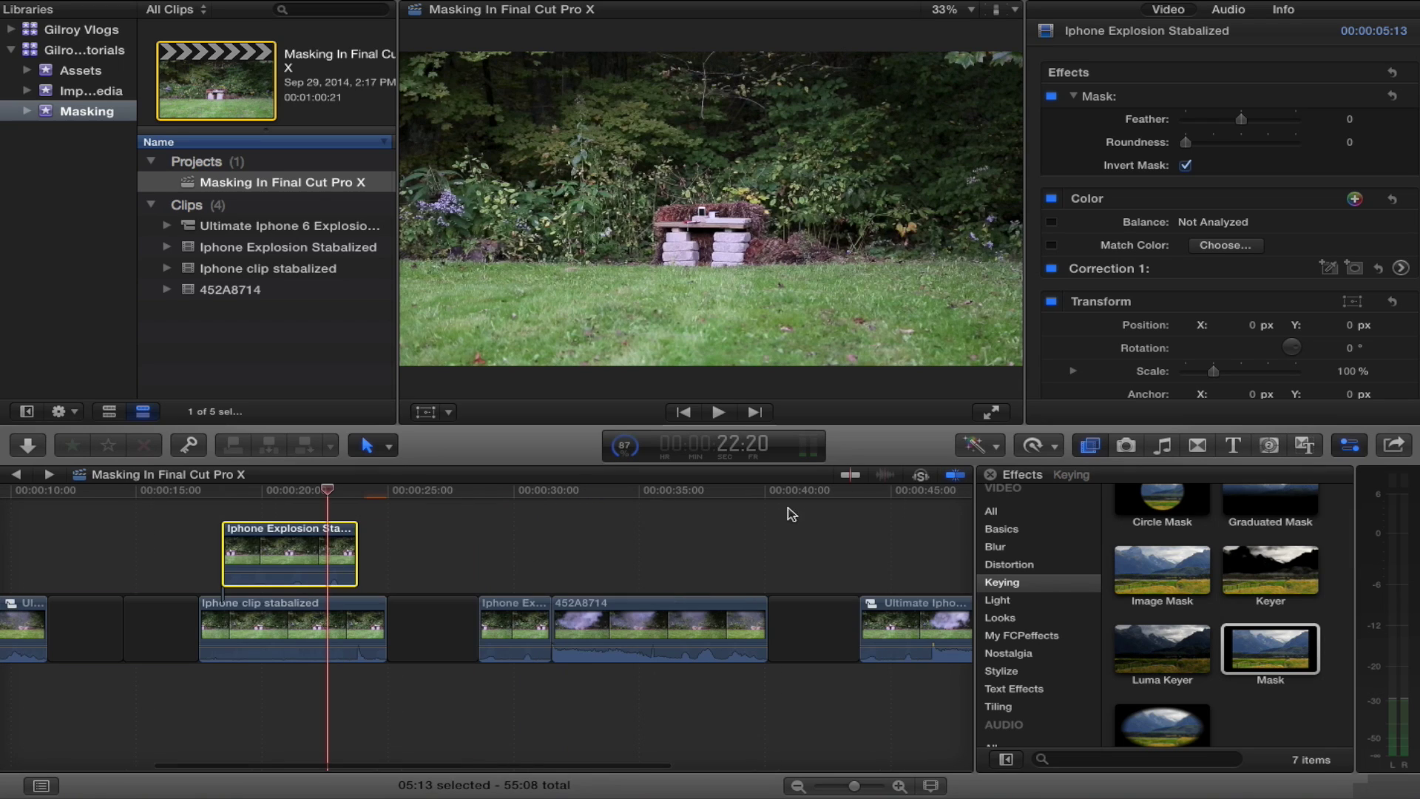
scroll(645, 549, right, 5)
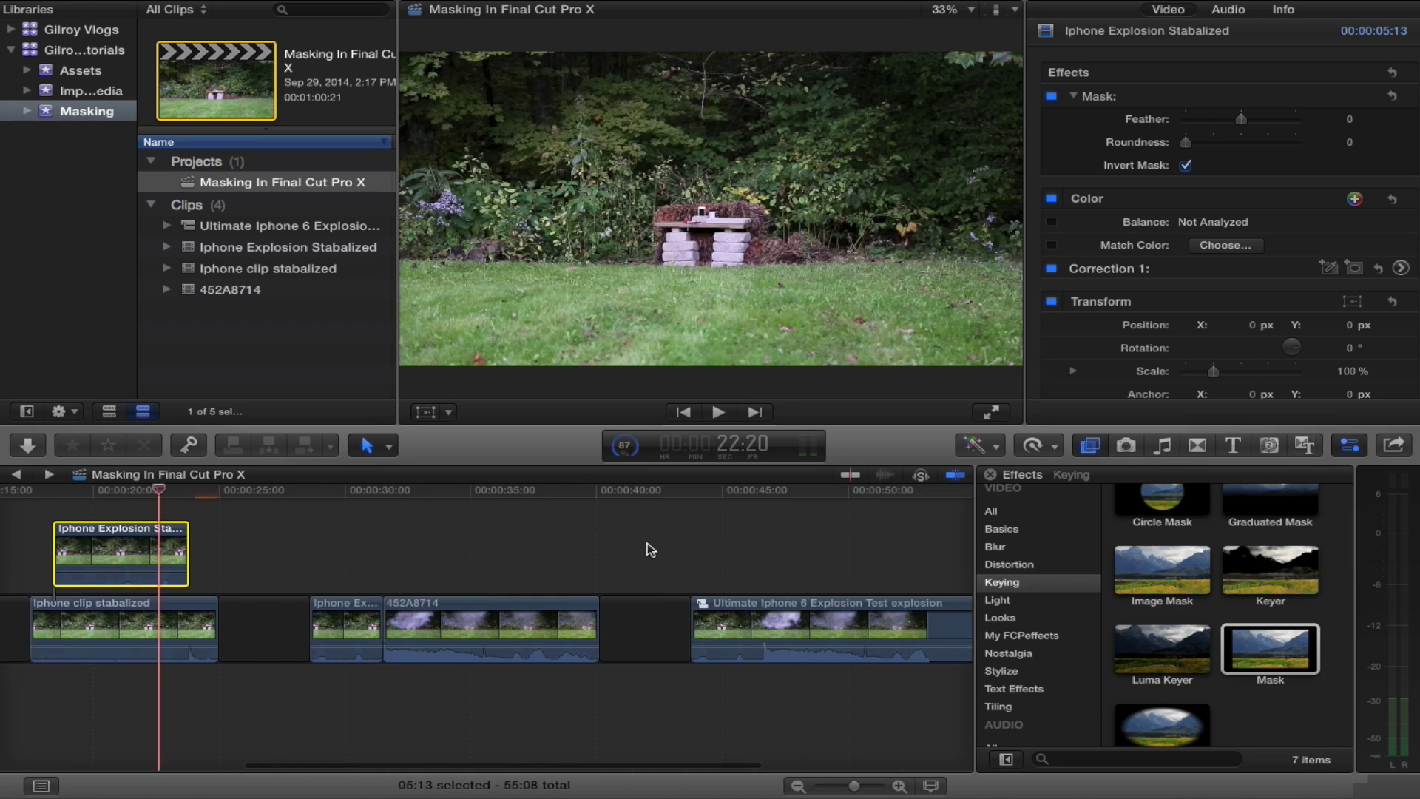
click(595, 555)
click(597, 560)
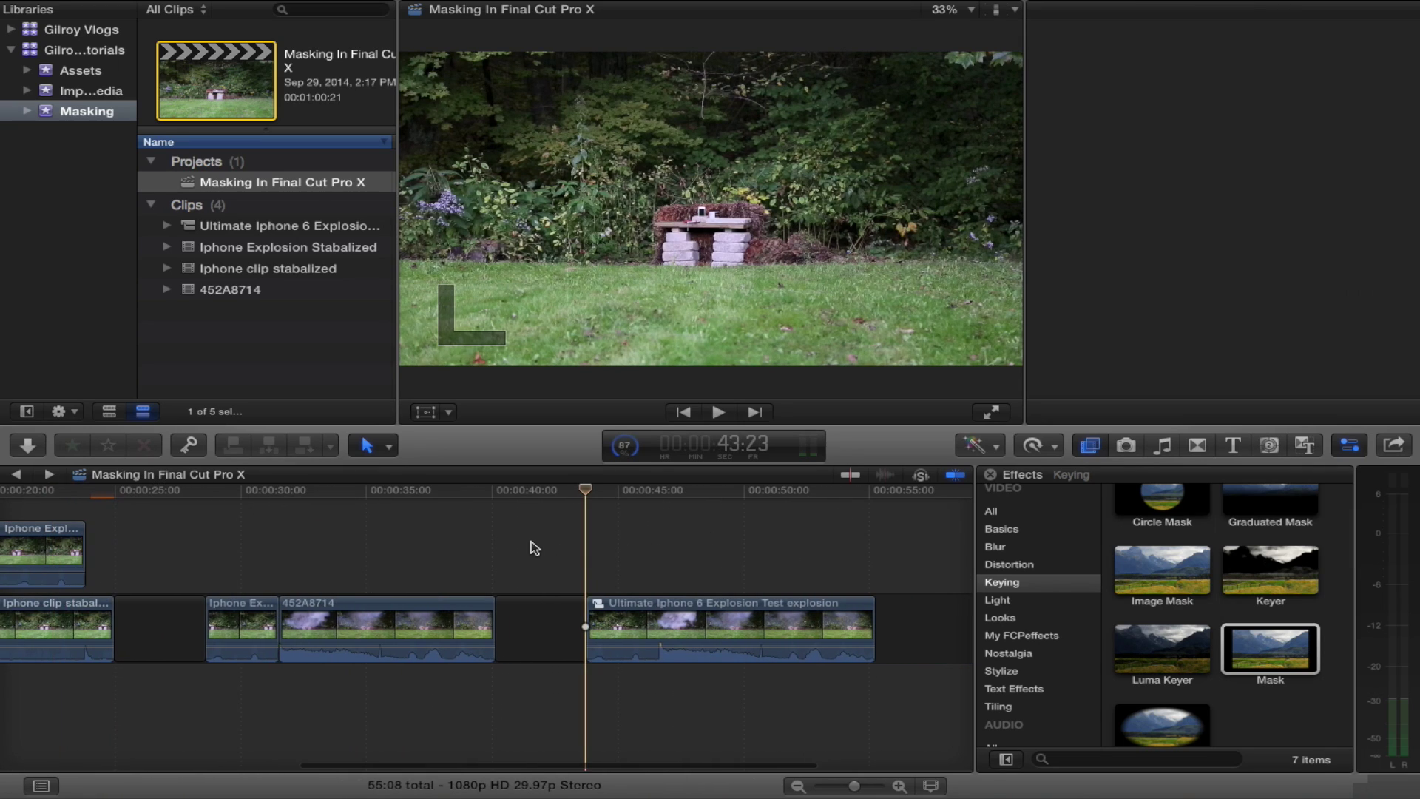
key(space)
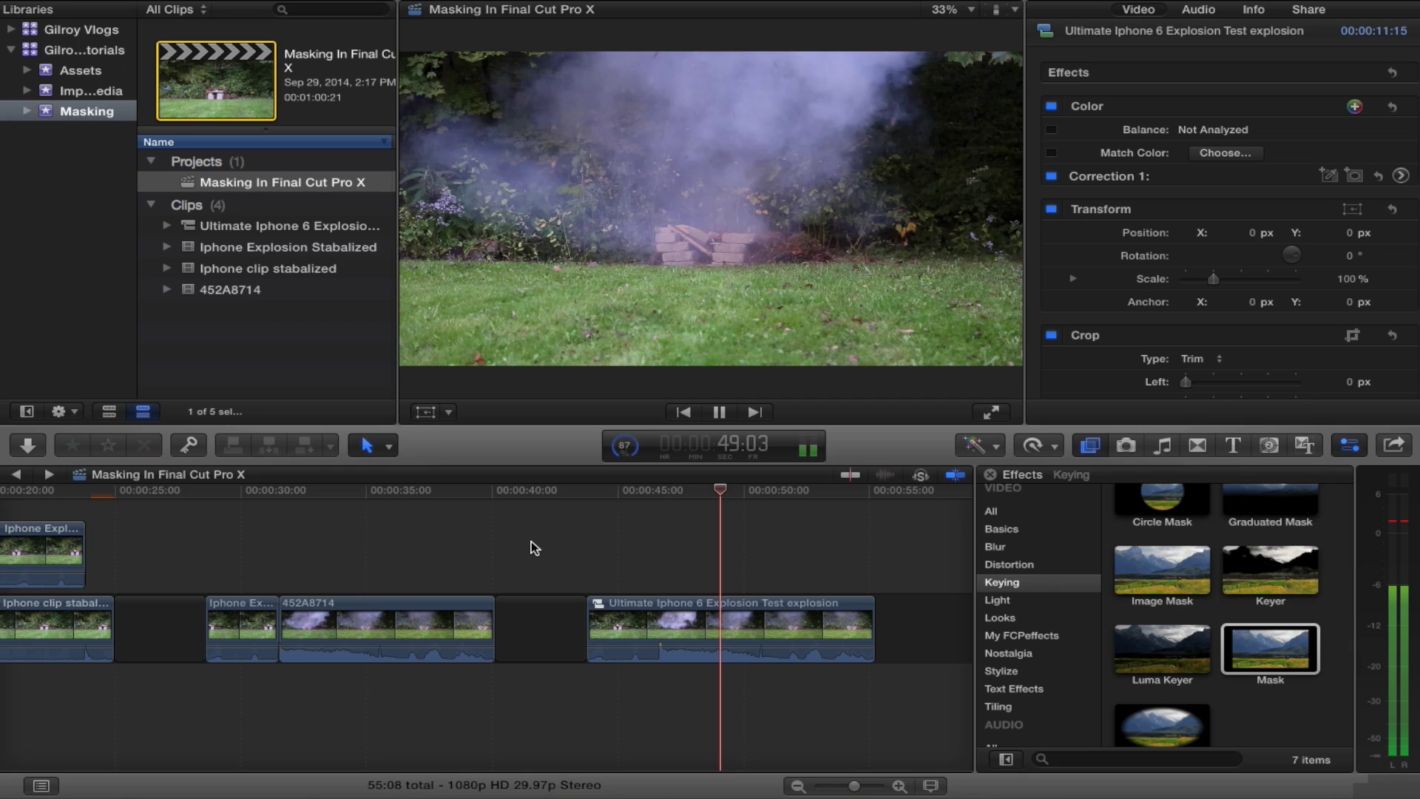
key(space)
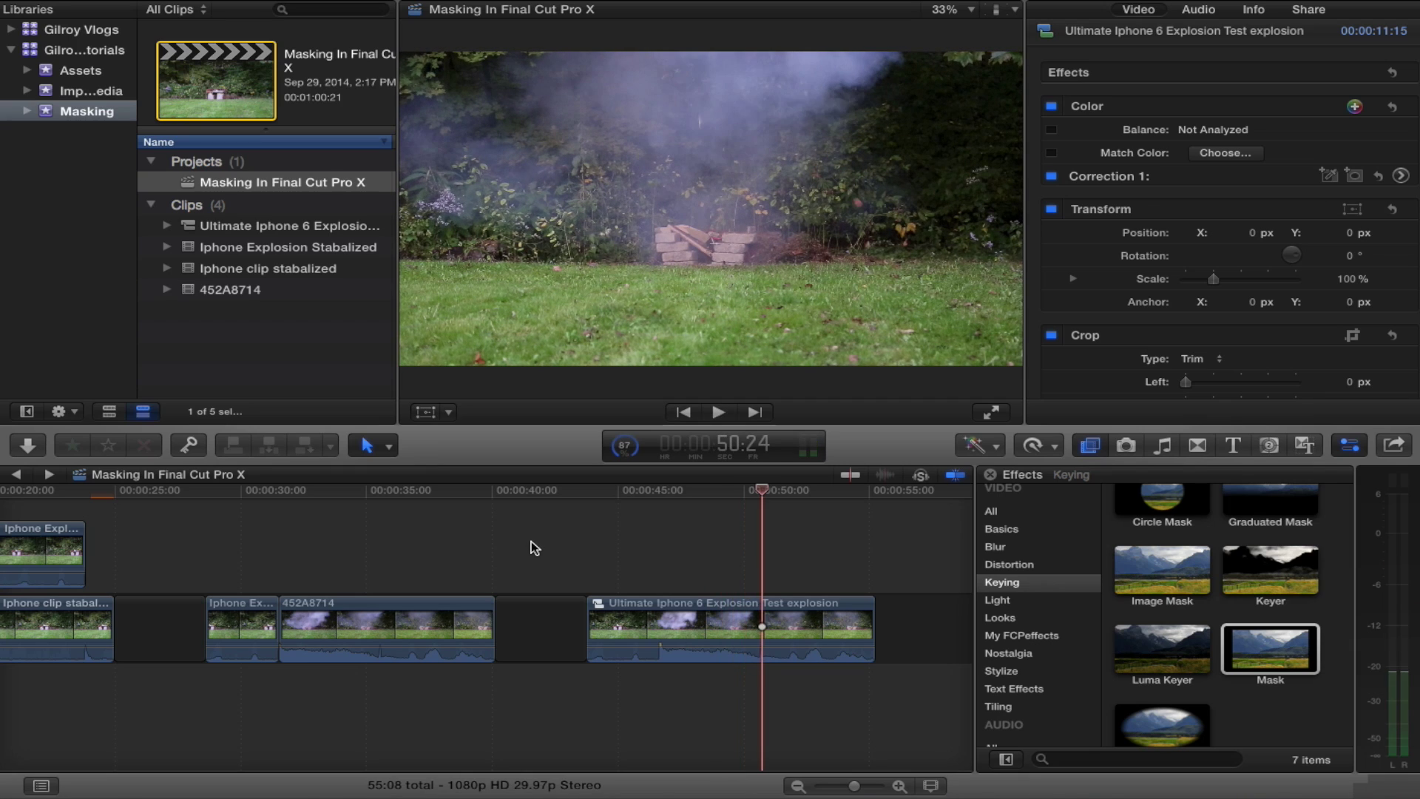